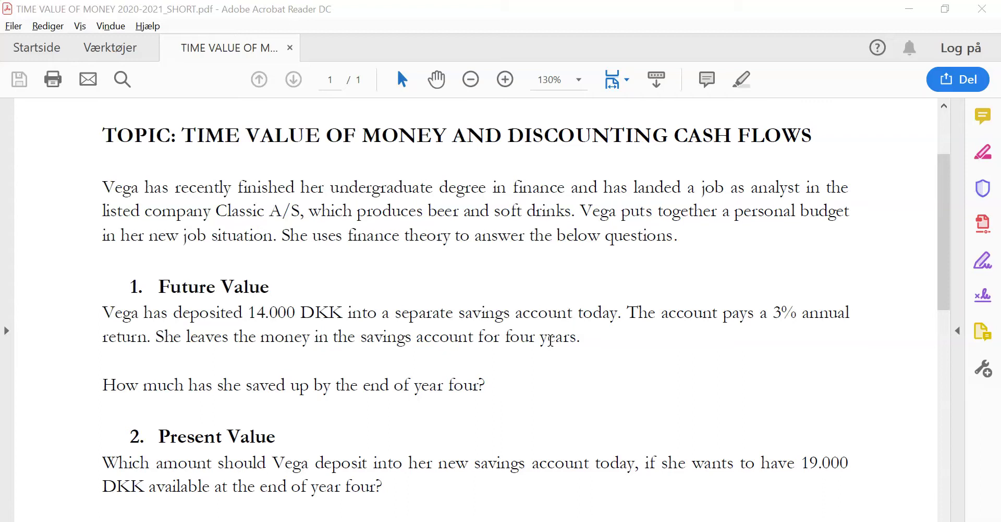
- Switch to PowerPoint and show slide 4 with the future value and present value formulas
key(alt+Tab)
key(Tab)
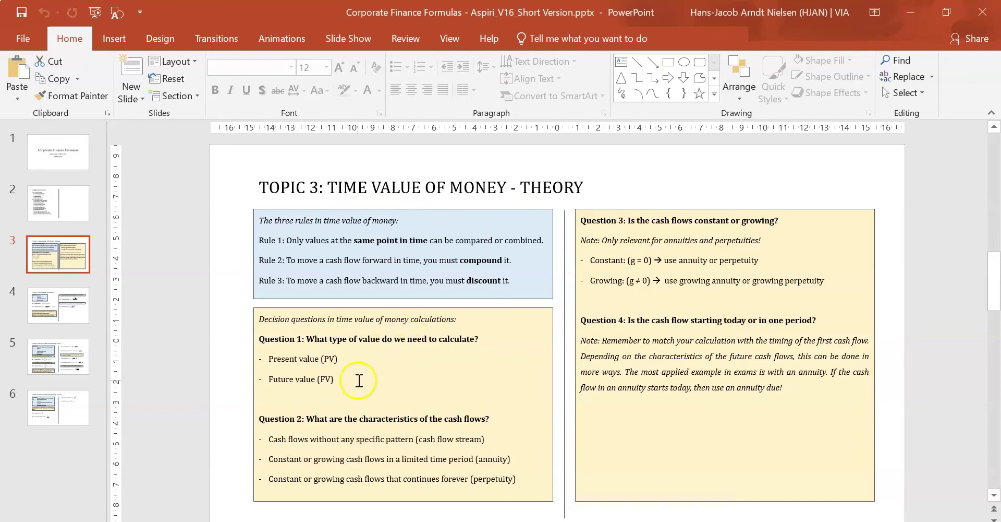
click(361, 438)
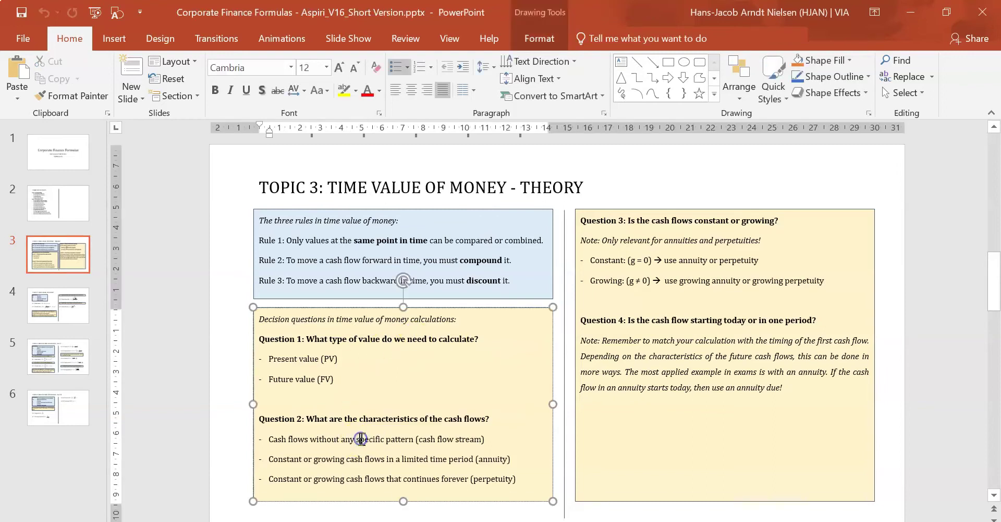
double_click(361, 438)
triple_click(361, 438)
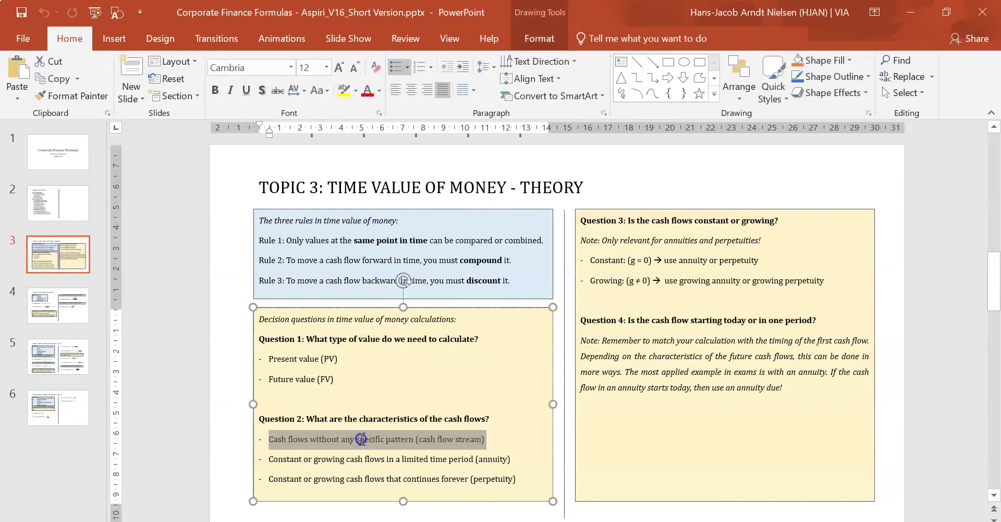
click(361, 438)
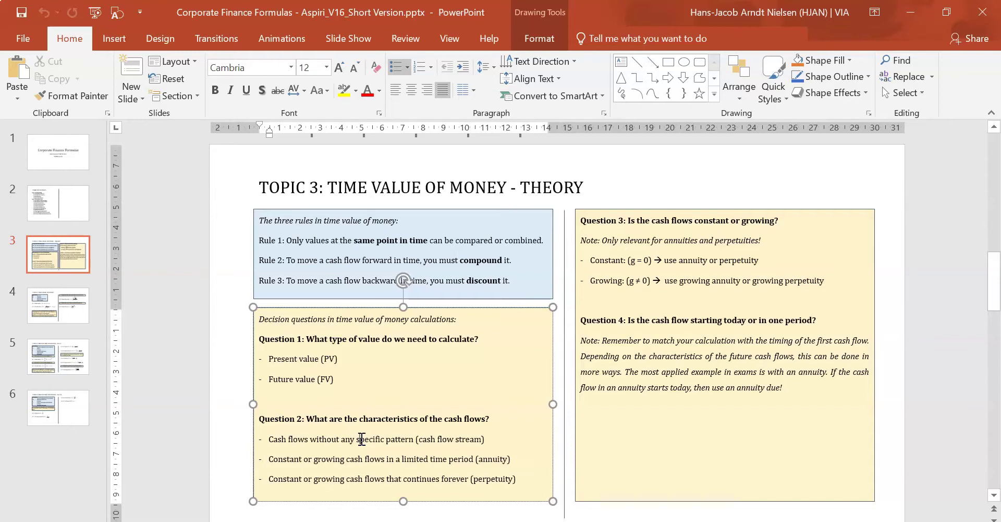
click(56, 316)
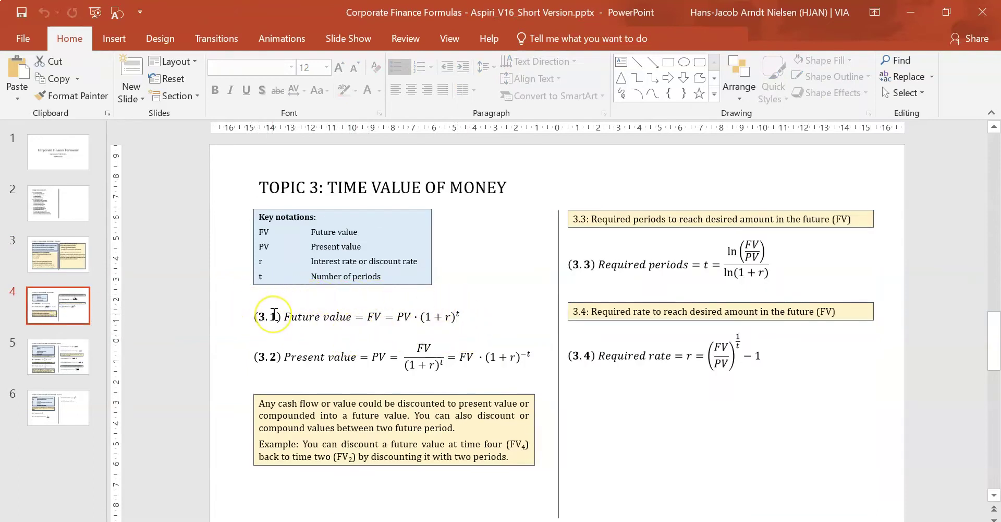
- Enter the '1. Future Value' heading in A1, checking the slides and exercise PDF
key(alt+Tab)
key(alt+Tab)
key(alt+Tab)
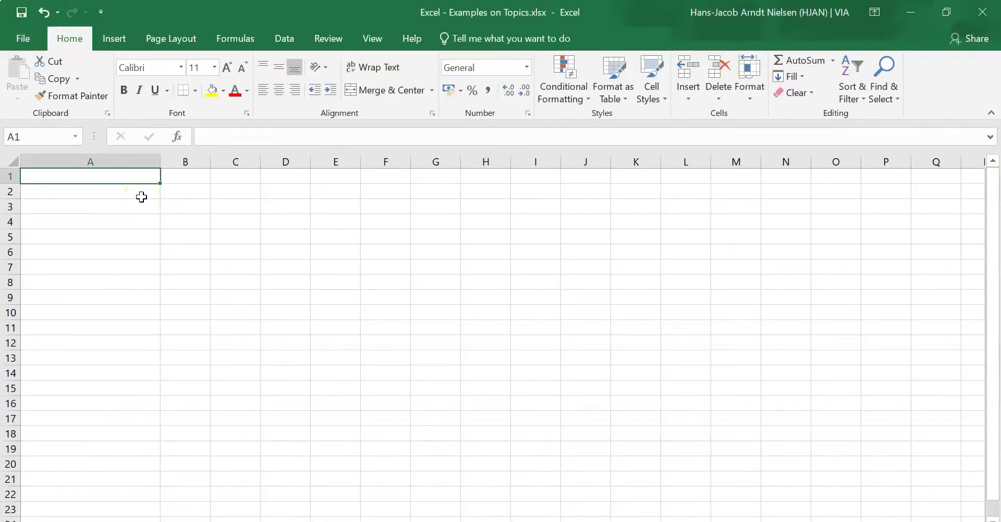
text(1. Future V)
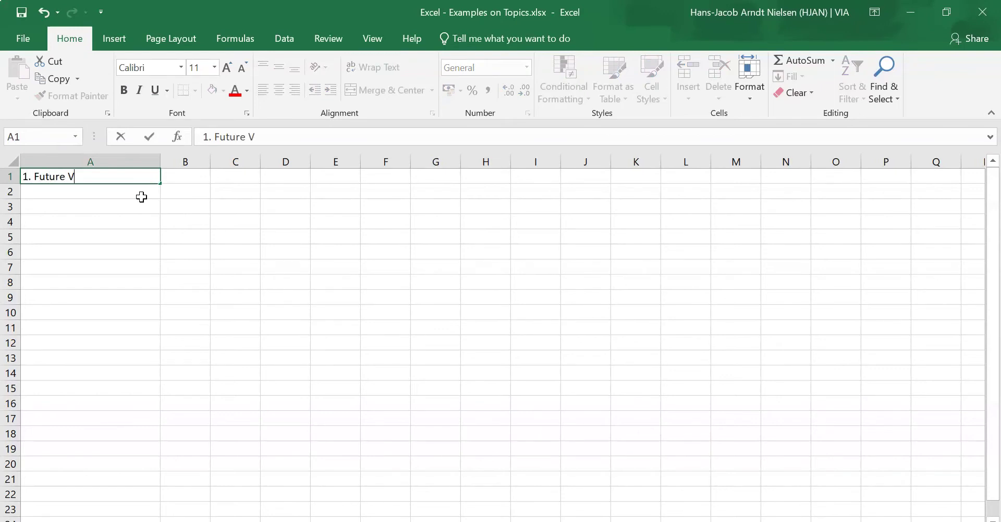
text(alue)
key(Return)
key(alt+Tab)
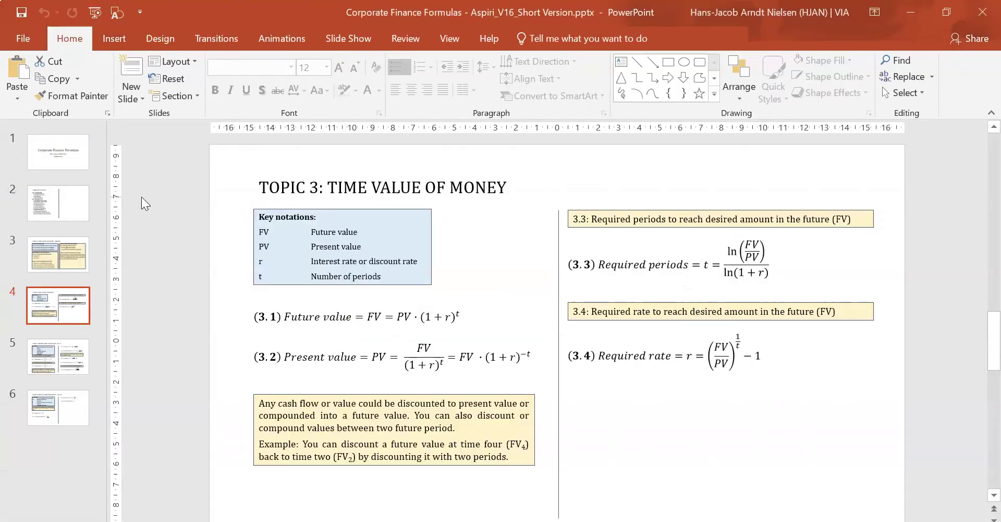
key(alt+Tab)
key(alt+Tab)
key(alt+Tab)
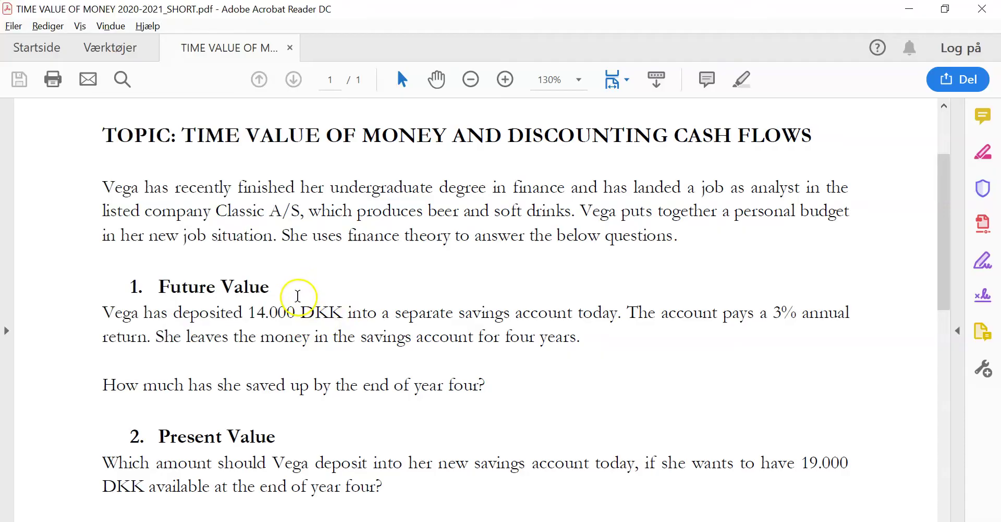
key(alt+Tab)
key(alt+Tab)
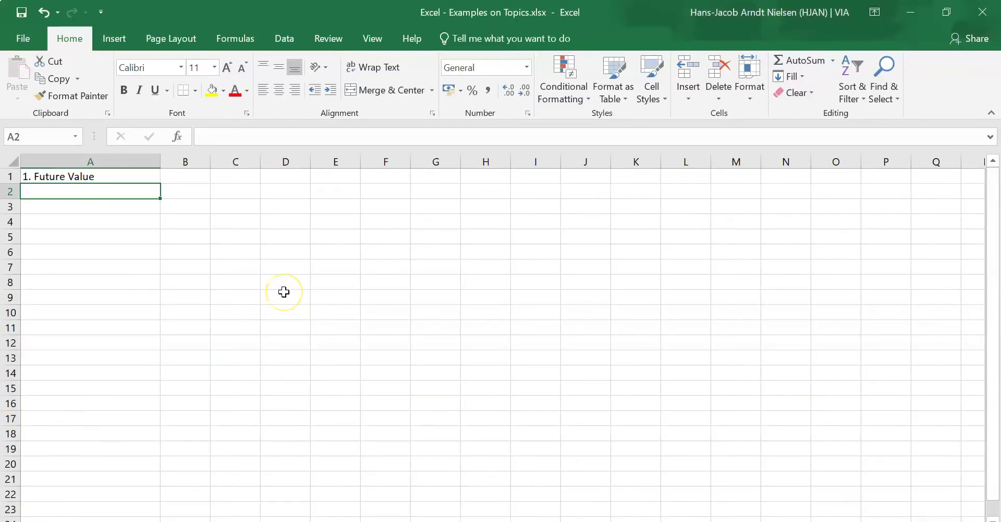
- Label A2 'PV (t=0)' and enter the present value 14.000 in B2
text(PV (t=)
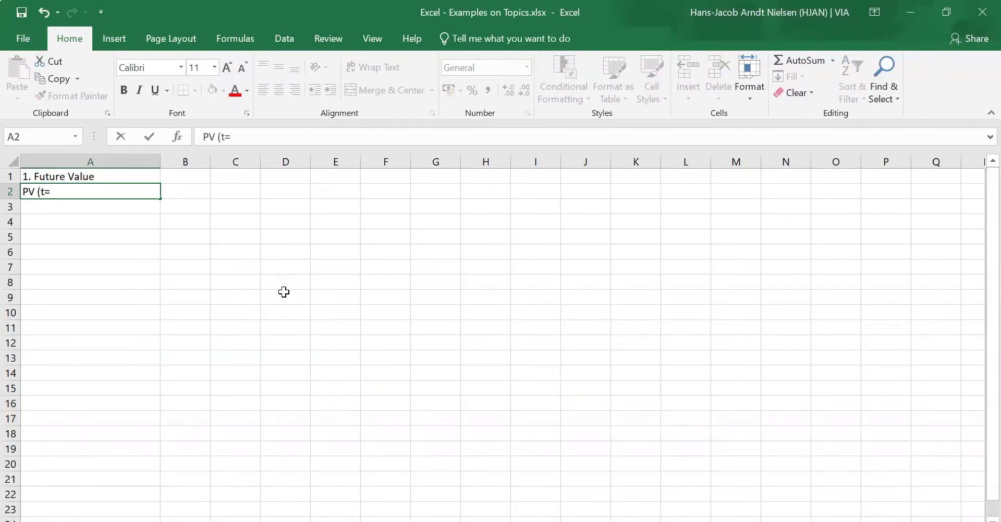
text(0)
key(Return)
key(Up)
key(Right)
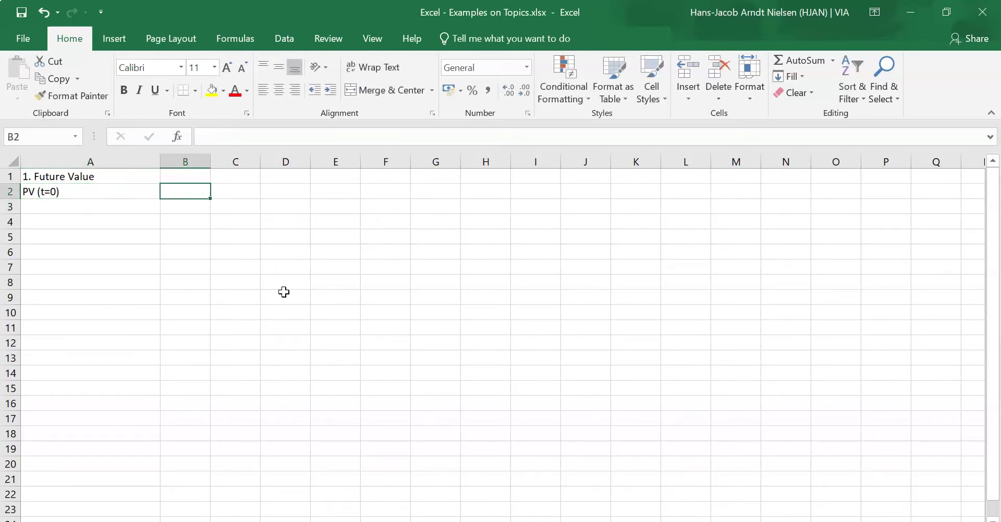
text(14.000)
key(Return)
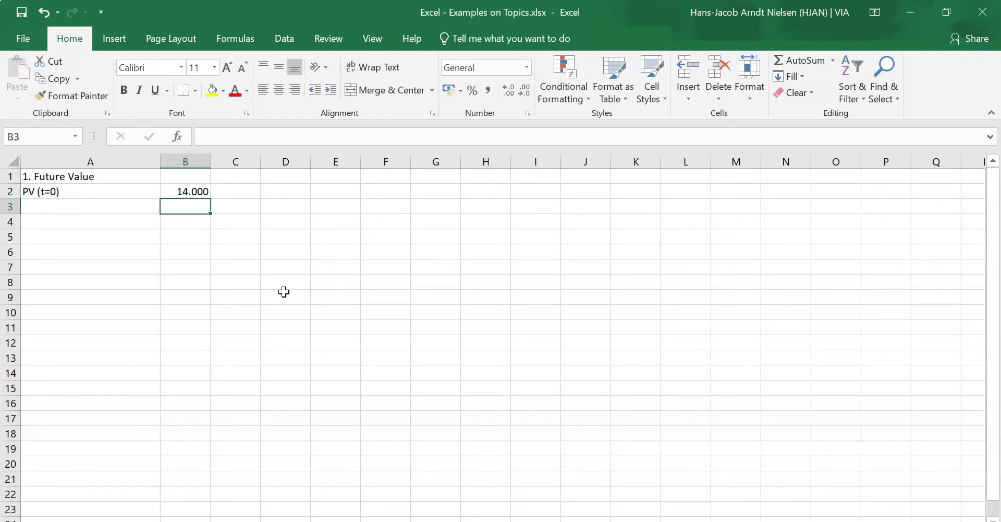
- Add the 'Interest rate (r)' label in A3 with rate 3% in B3
key(alt+Tab)
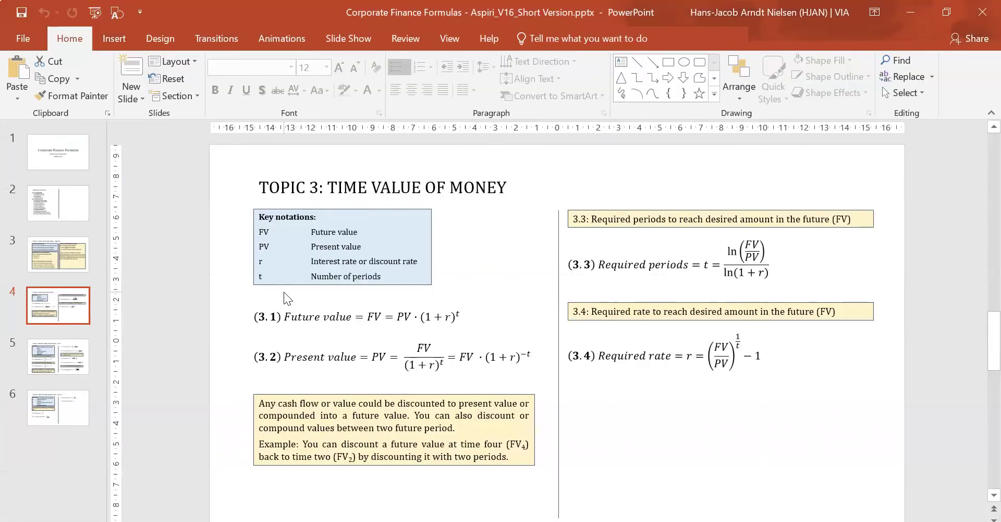
key(alt+Tab)
key(Left)
text(Inte)
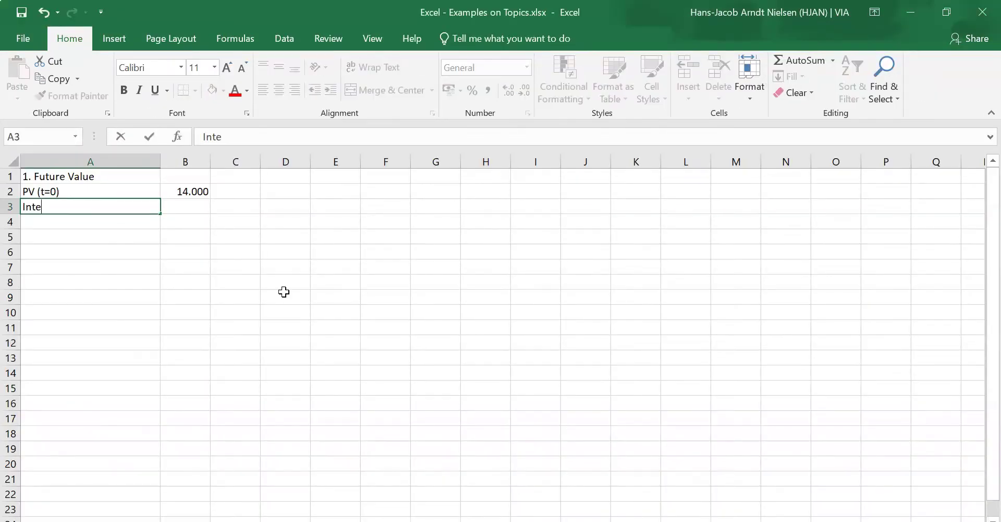
text(rest rate (r)
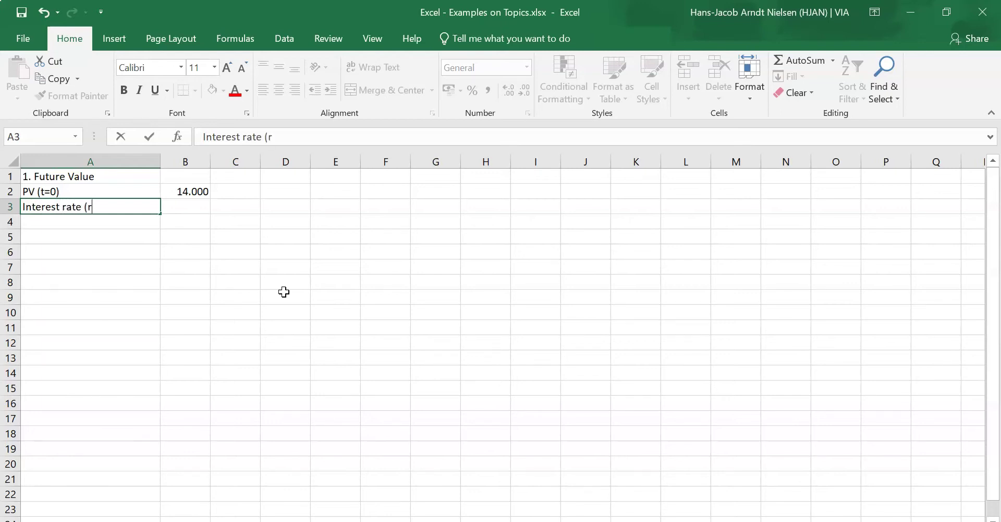
text())
key(ctrl+z)
key(Return)
key(alt+Tab)
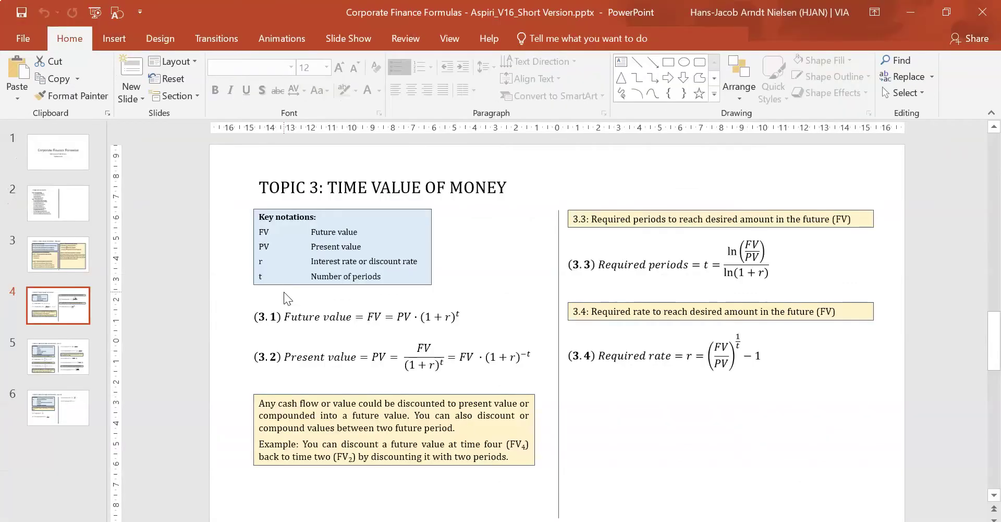
key(alt+Tab)
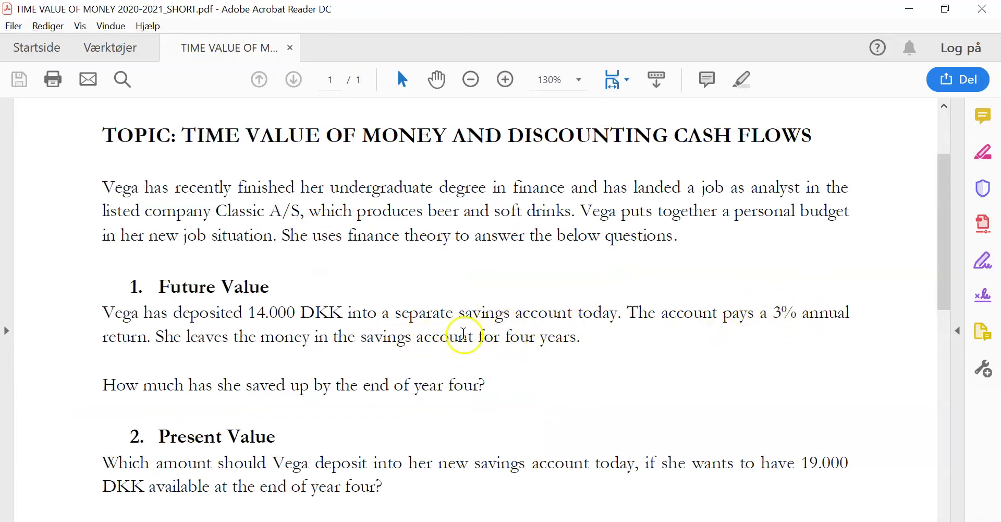
key(alt+Tab)
key(alt+Tab)
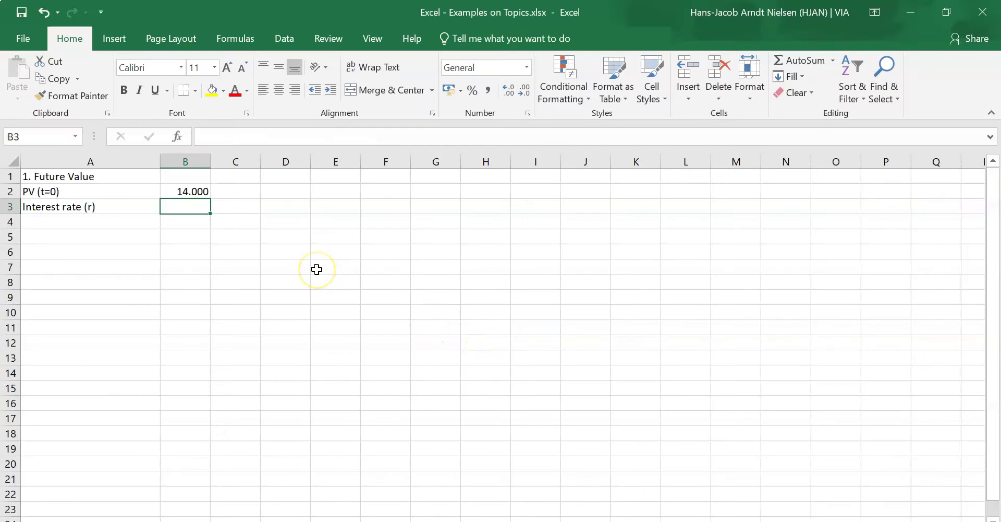
text(3%)
key(Return)
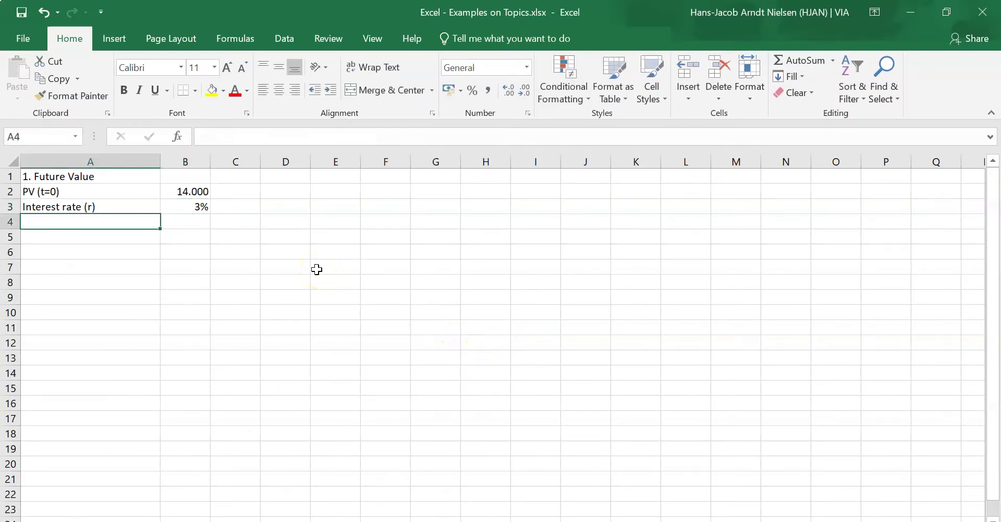
- Add the 'Period (t)' label in A4 with the value 4 in B4
text(Period (t))
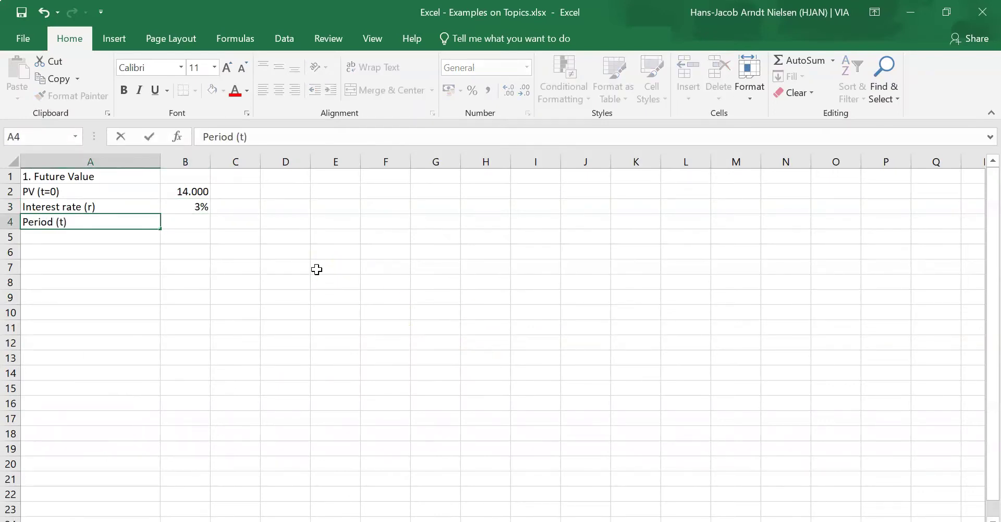
key(Return)
key(Up)
key(Right)
text(4)
key(Return)
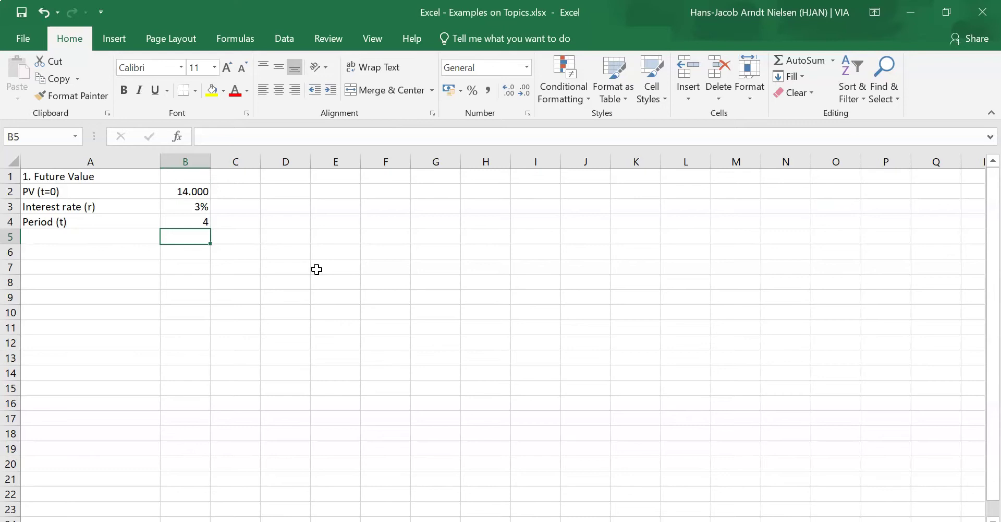
- Add the 'FV (t=4)' label in A5 below the inputs
click(62, 236)
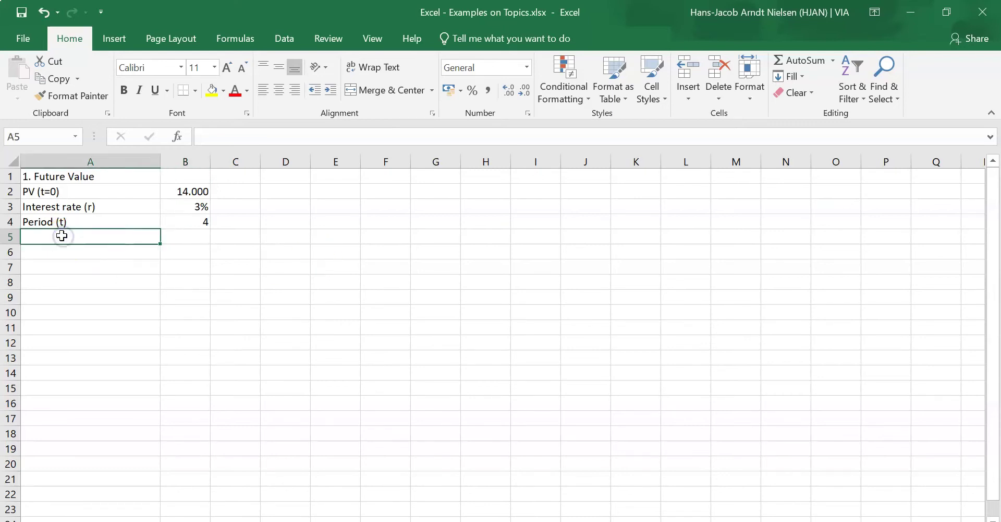
text(FV )
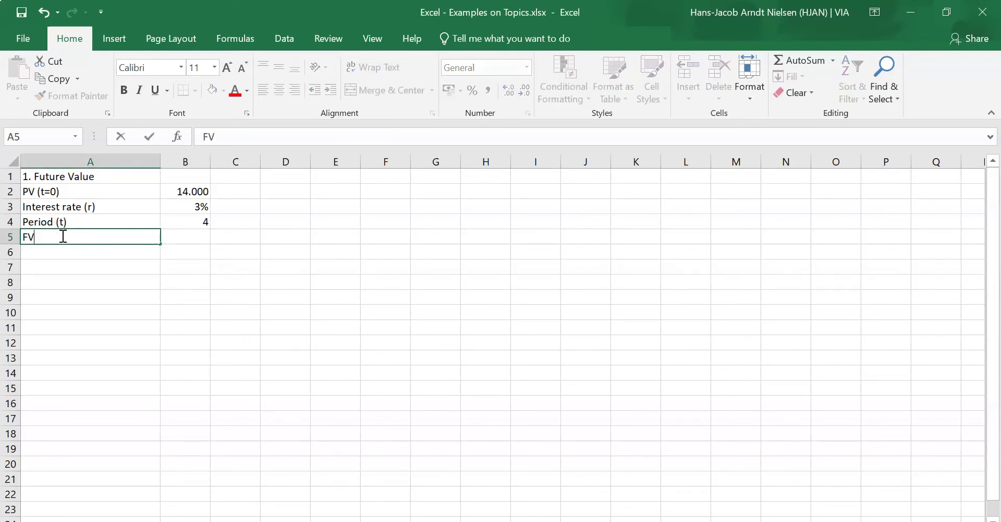
text((t)
text(=4)
text())
key(Return)
key(Up)
key(Right)
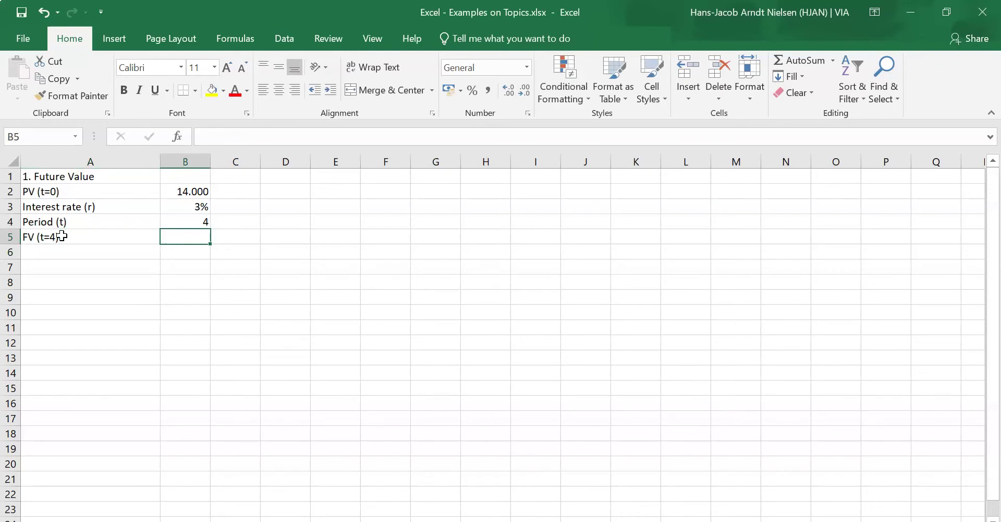
- Bold the '1. Future Value' heading and the FV (t=4) label
click(96, 173)
key(ctrl+b)
click(131, 231)
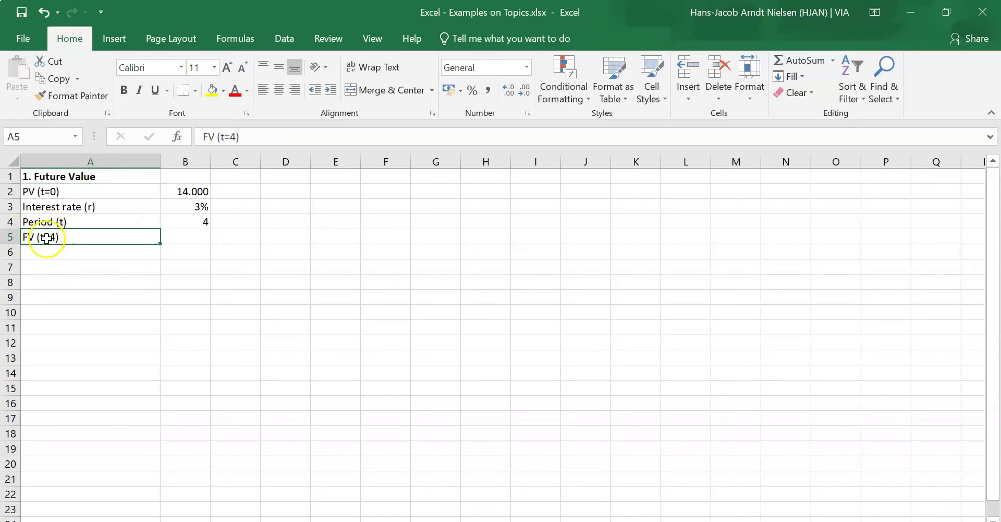
key(ctrl+b)
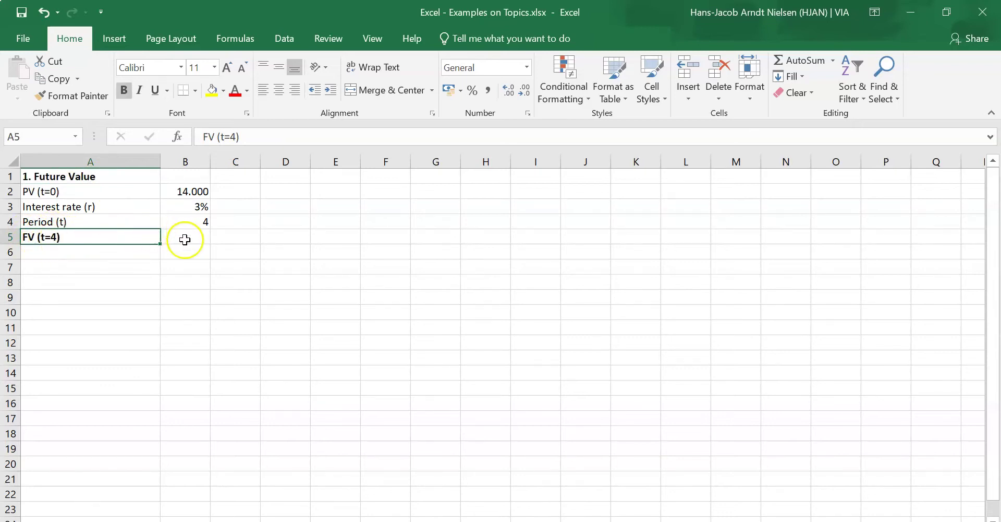
click(185, 237)
key(alt+Tab)
key(Tab)
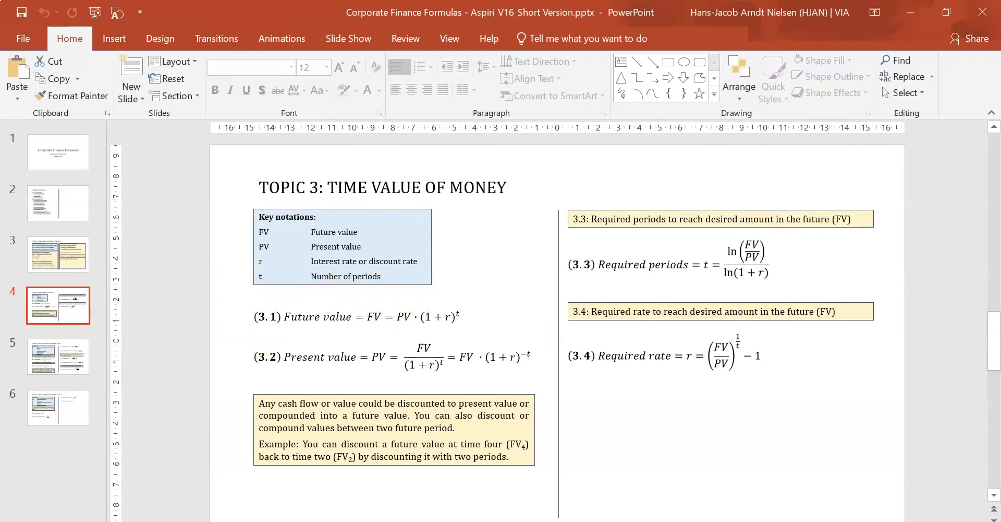
- Clip future value formula (3.1) with Snipping Tool and copy the image
click(269, 196)
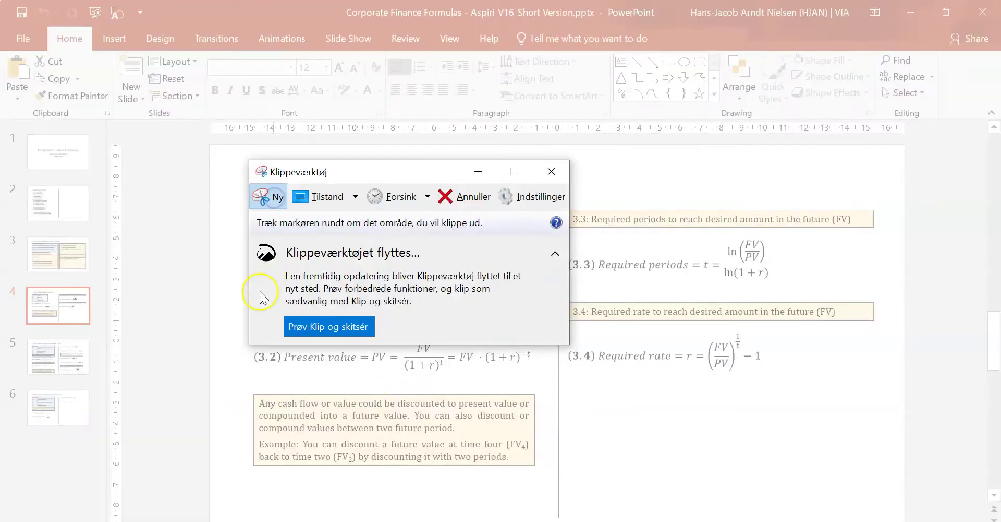
drag(357, 168, 362, 68)
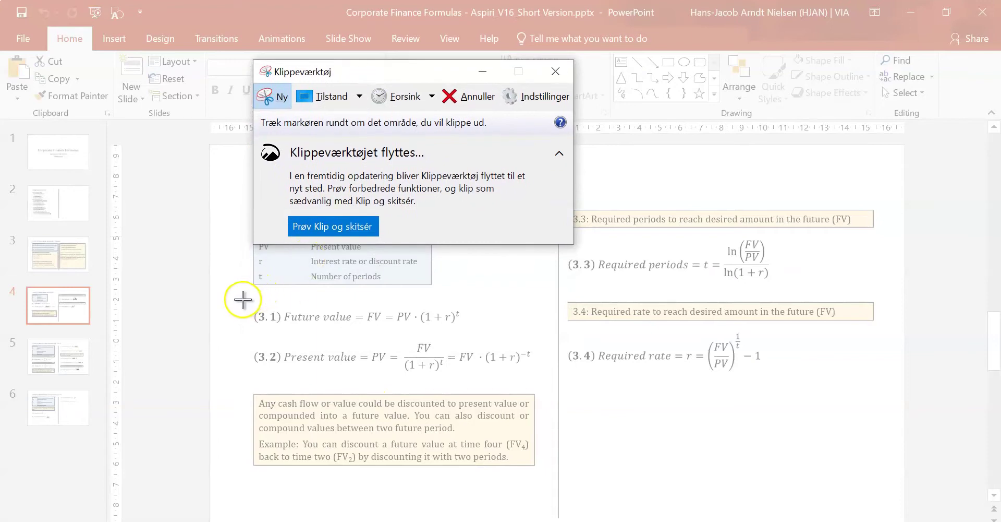
drag(243, 300, 477, 337)
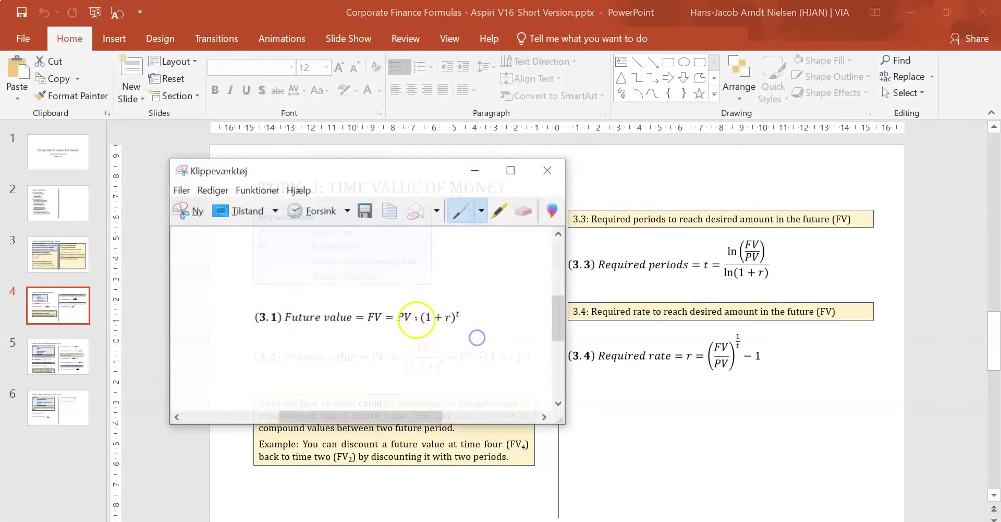
right_click(409, 313)
key(alt+Tab)
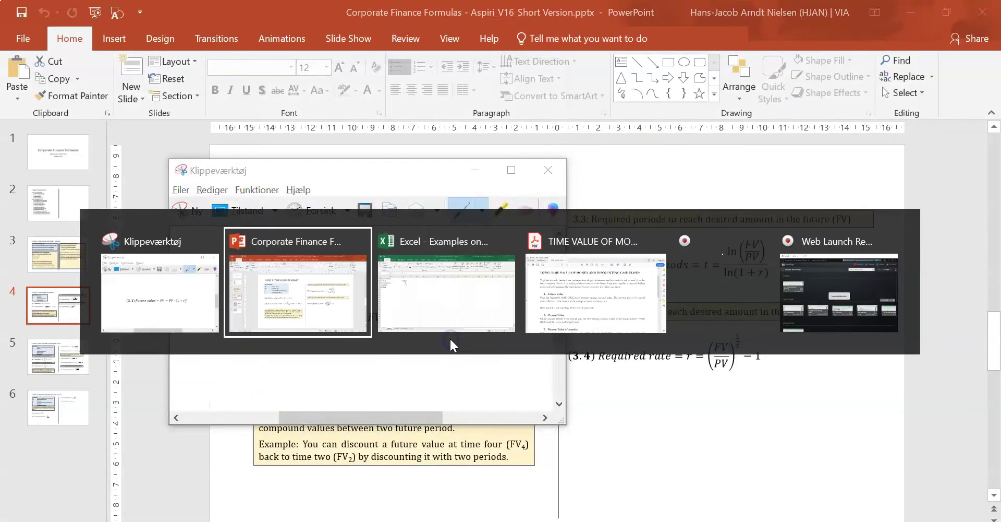
- Paste the formula (3.1) picture with a black frame and place it under the inputs
click(450, 339)
right_click(286, 288)
click(319, 295)
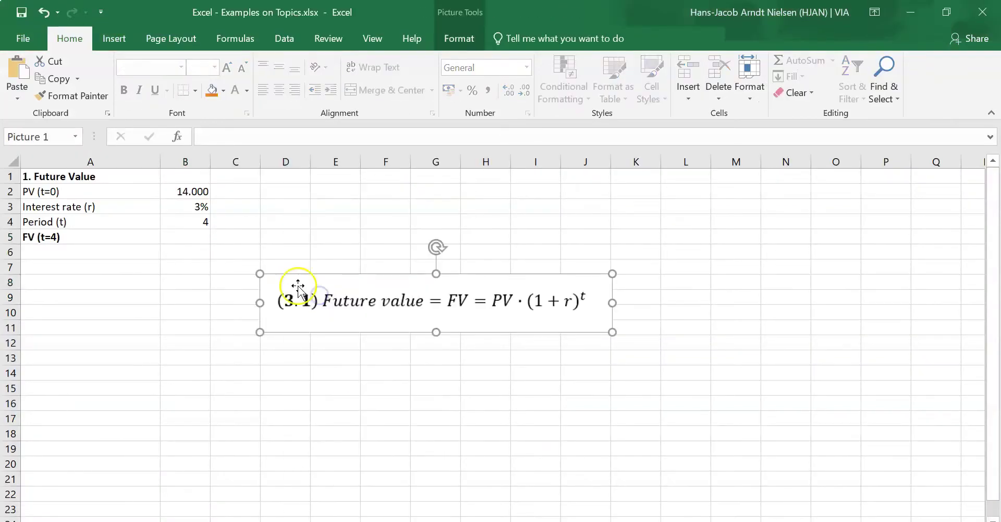
click(475, 39)
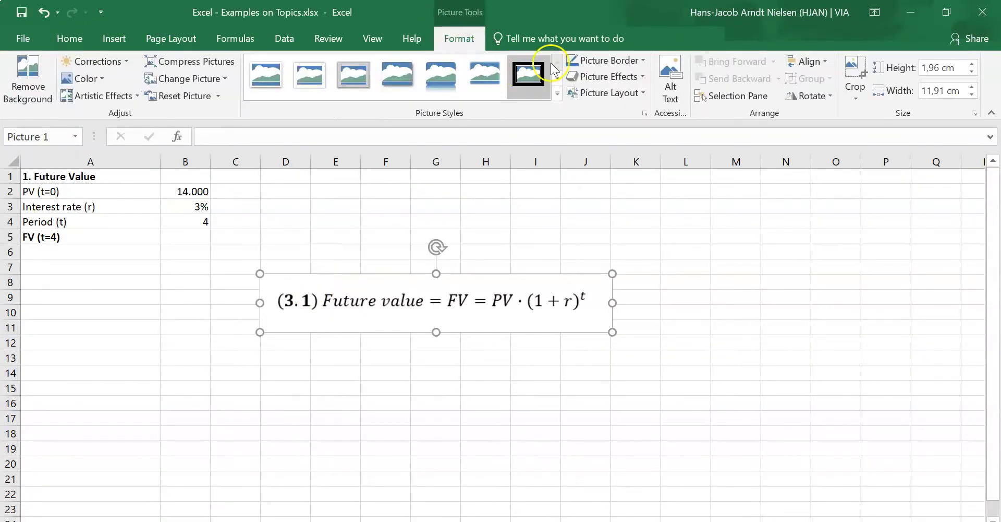
click(600, 61)
click(579, 79)
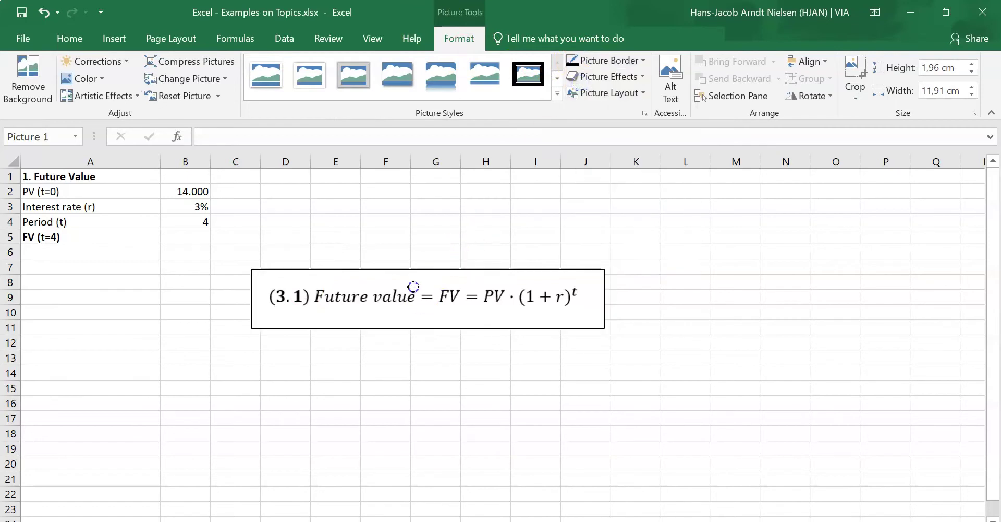
drag(409, 286, 384, 263)
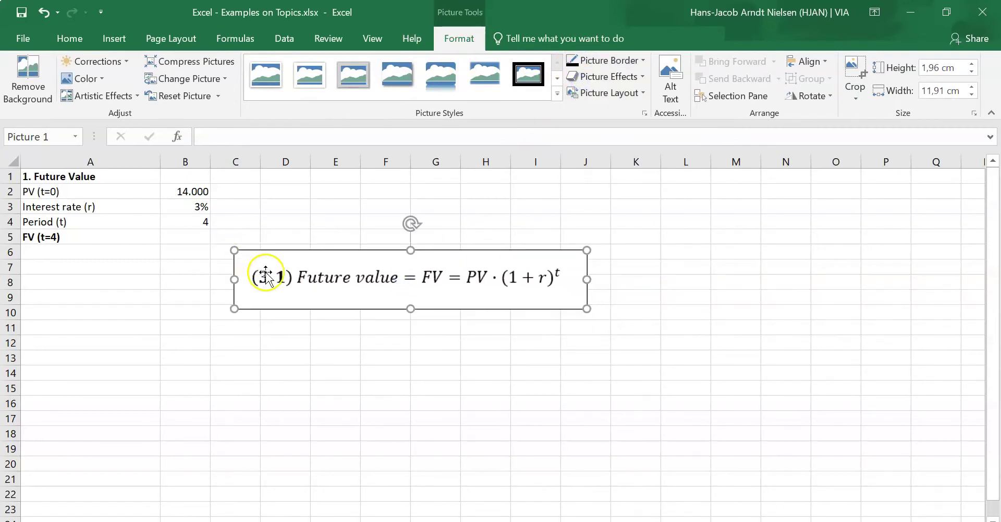
mouse_move(265, 273)
mouse_down()
mouse_move(60, 275)
mouse_move(57, 289)
mouse_up()
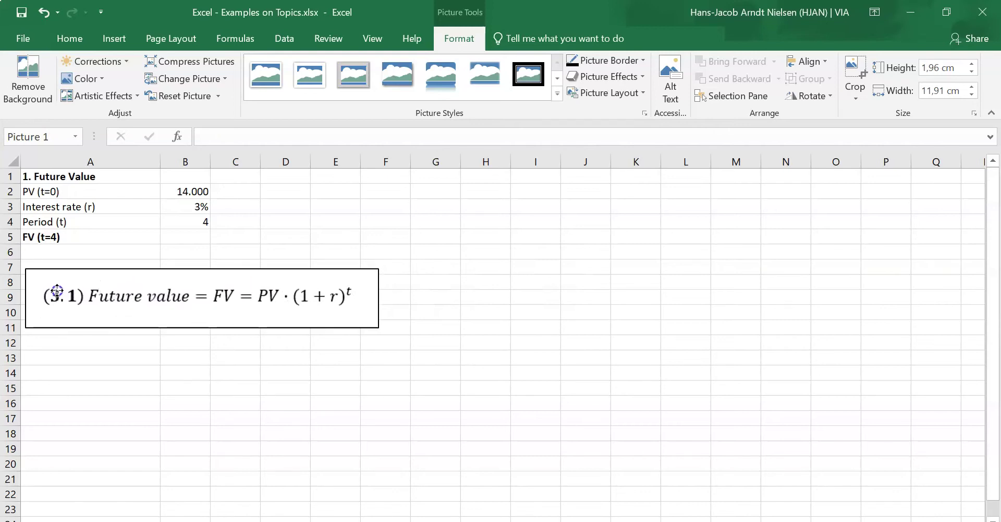
- Start the B5 future value formula with =B2
click(176, 238)
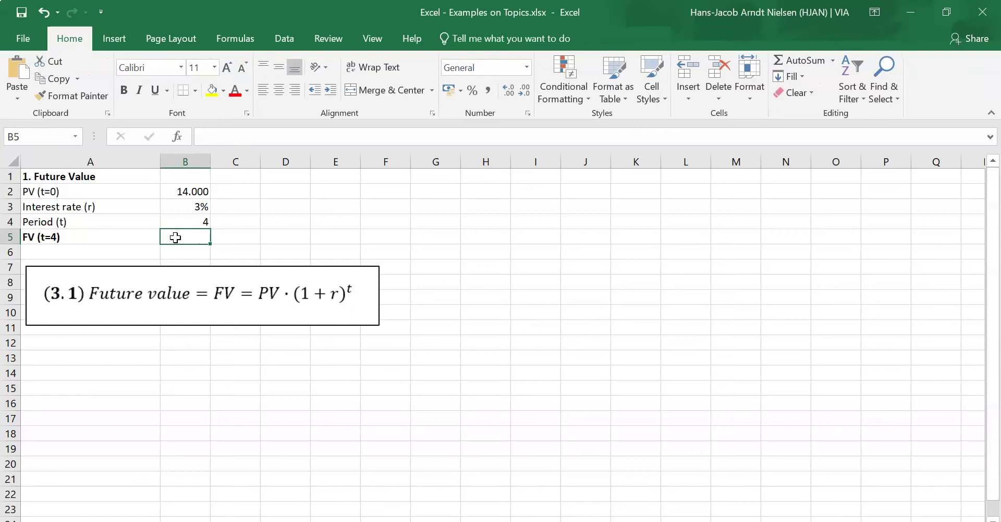
text(=)
key(Up)
key(Up)
key(Up)
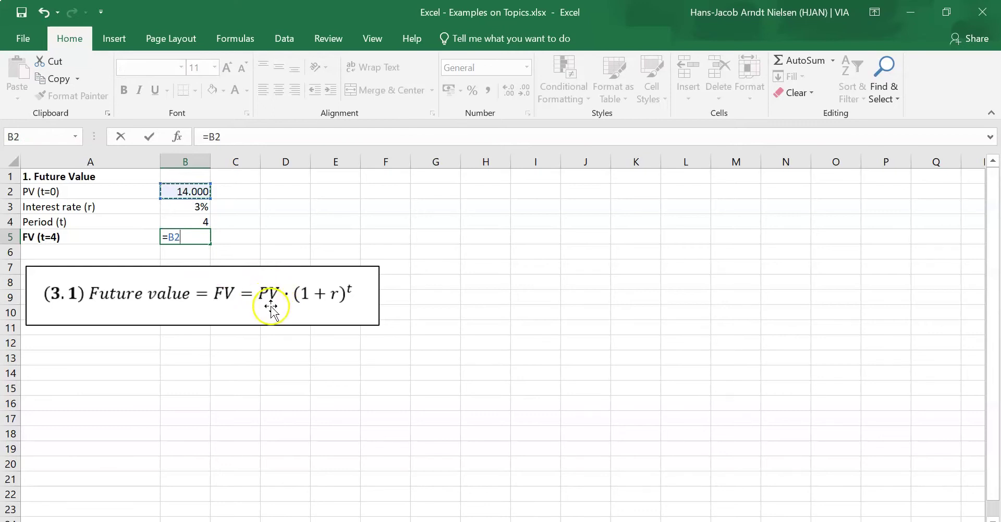
- Complete B5 as =B2*(1+B3)^B4 to compute the future value
text(*(1+)
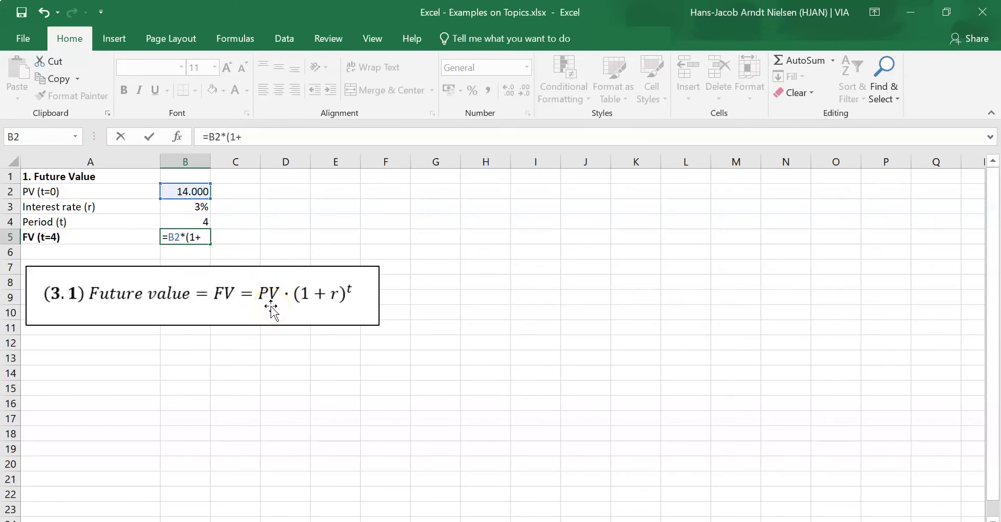
key(Up)
key(Up)
text())
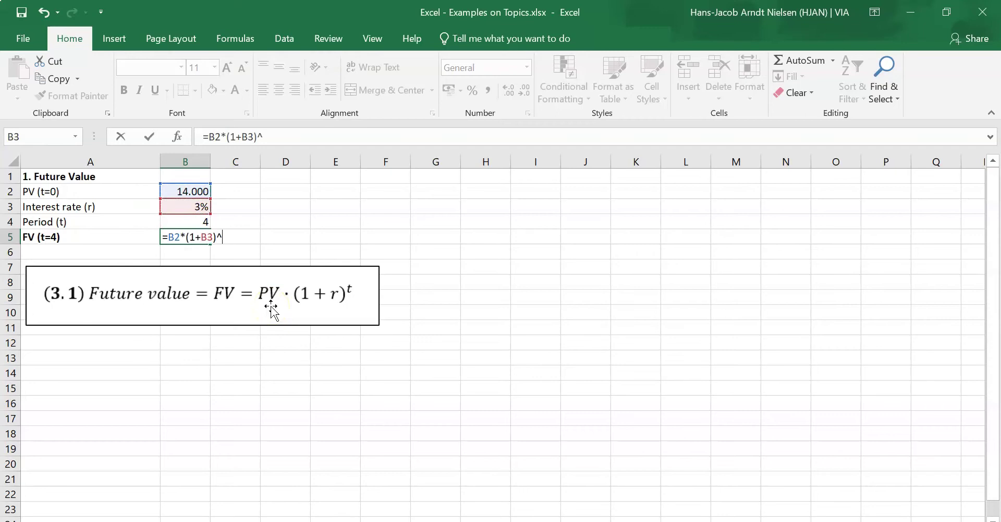
key(Up)
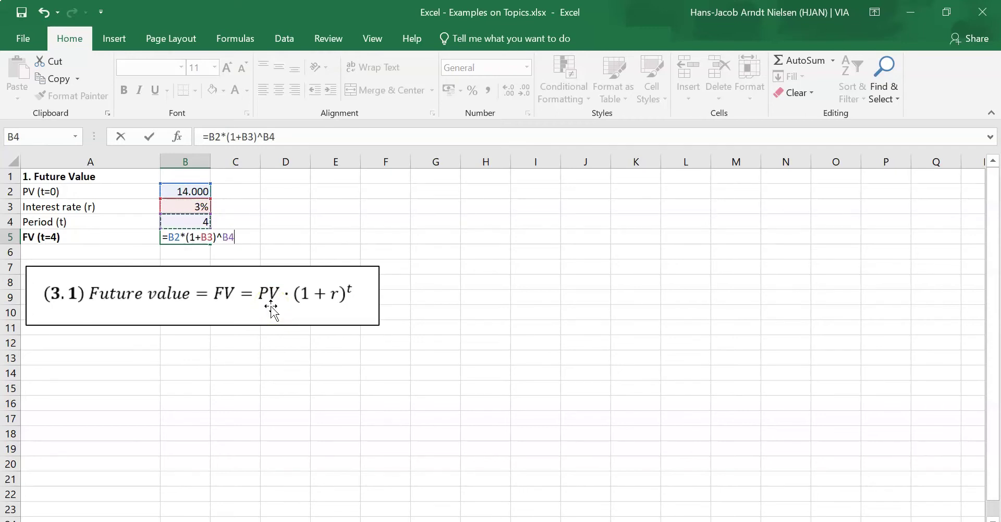
key(Return)
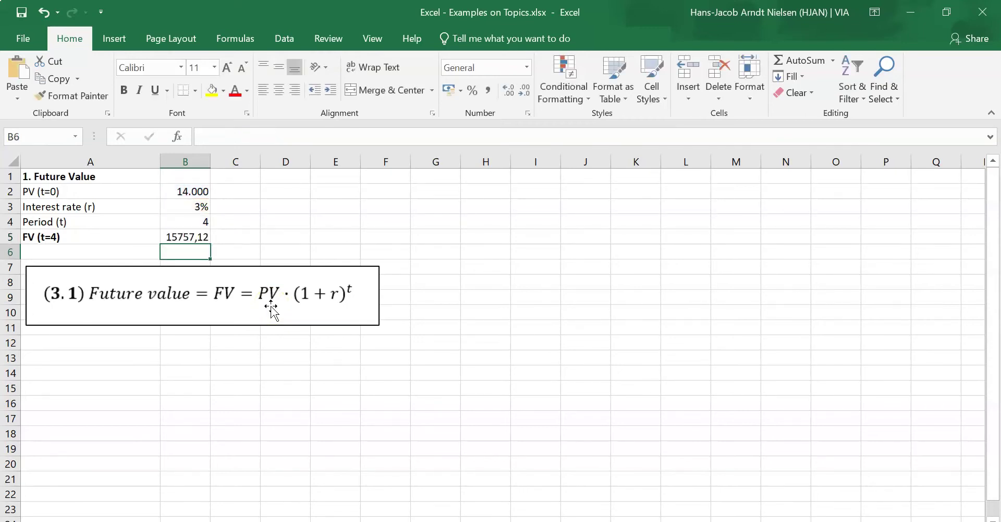
- Show B5 as 15.757,12 bold and underlined, and B2 as 14.000,00
click(202, 192)
click(105, 104)
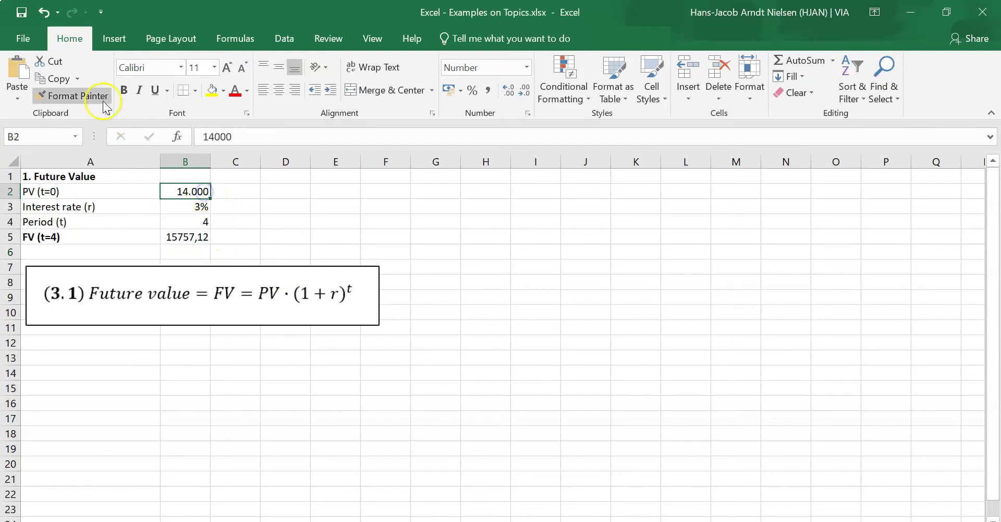
click(182, 234)
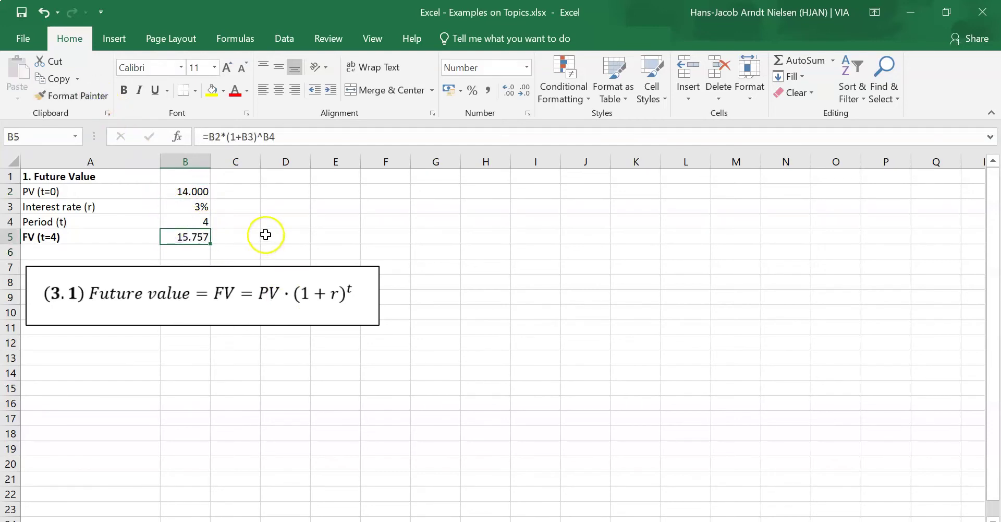
double_click(506, 91)
drag(210, 162, 226, 163)
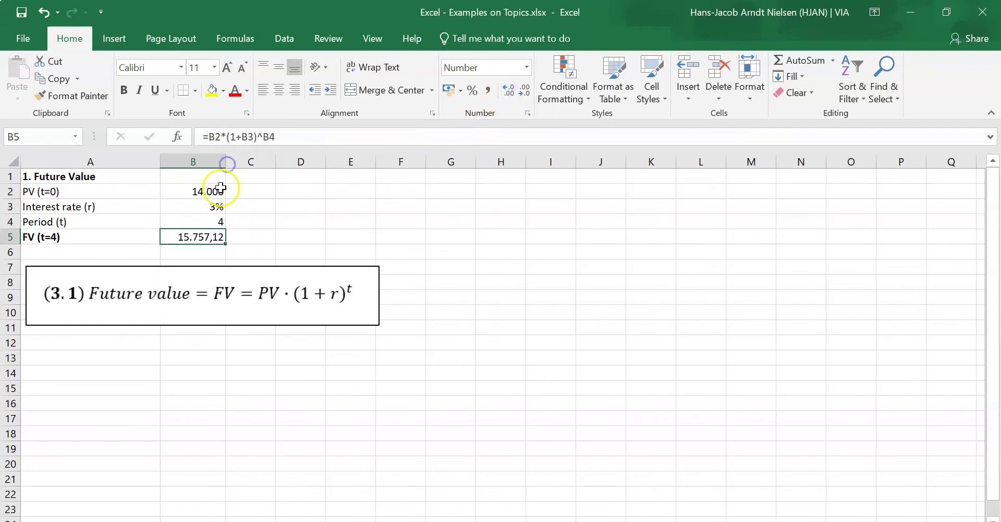
click(221, 187)
double_click(508, 90)
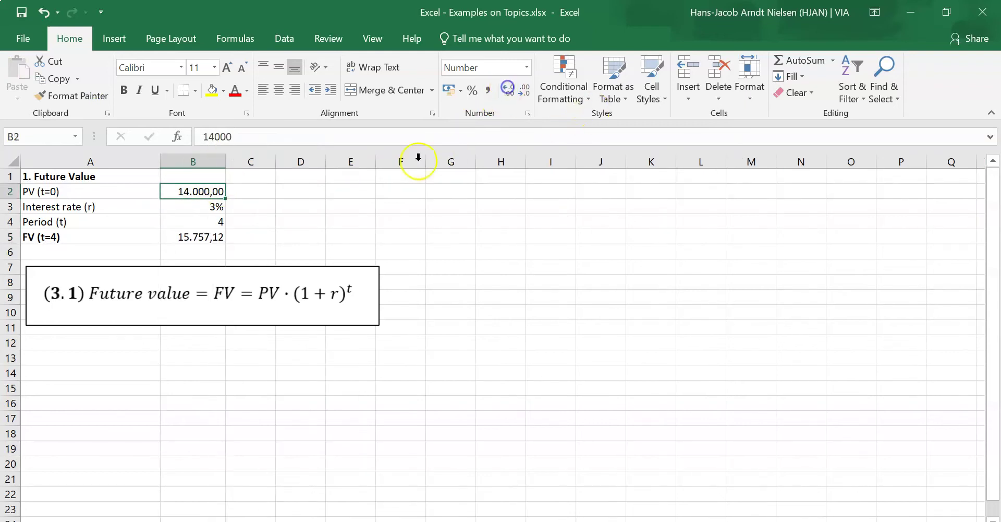
click(188, 236)
key(ctrl+b)
key(ctrl+u)
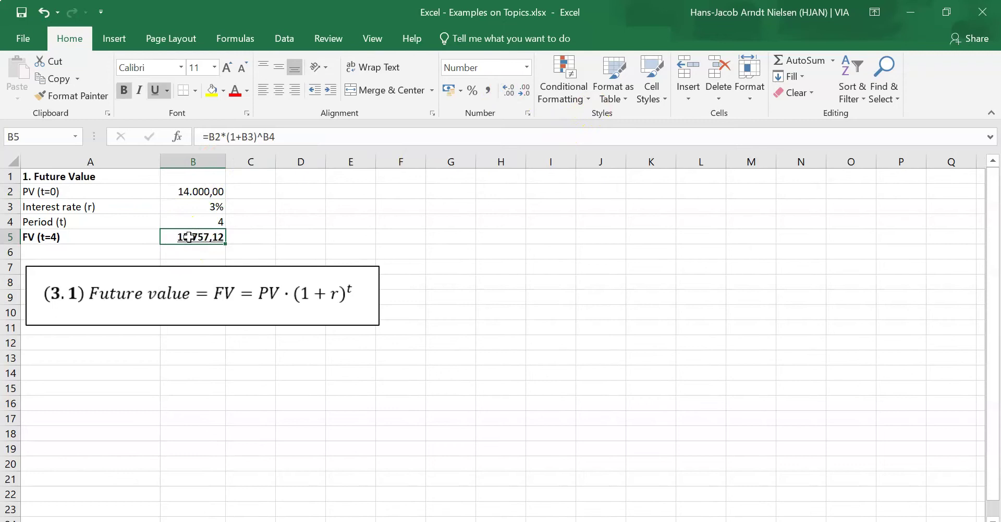
key(Left)
key(Down)
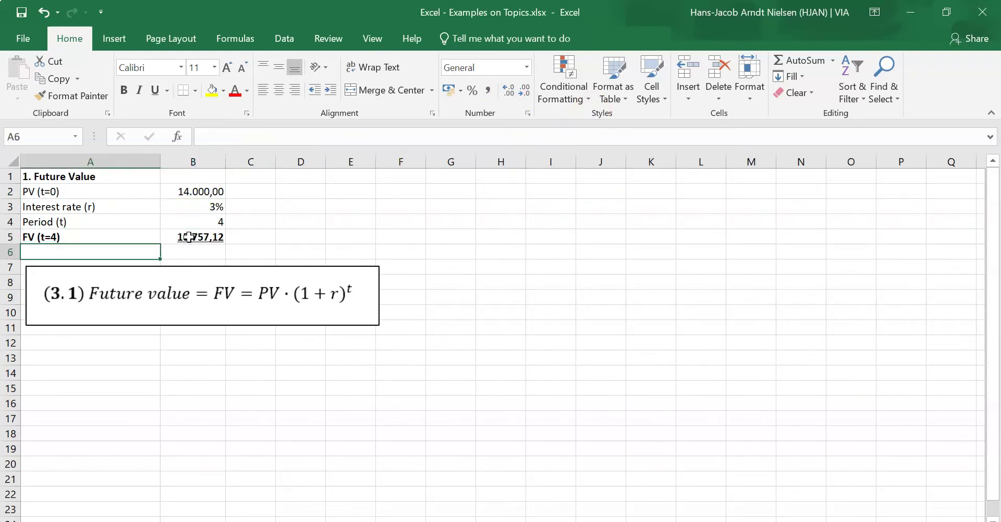
- Write the A6 answer sentence: 15.757,12 DKK saved by the end of year four
text(Vega has )
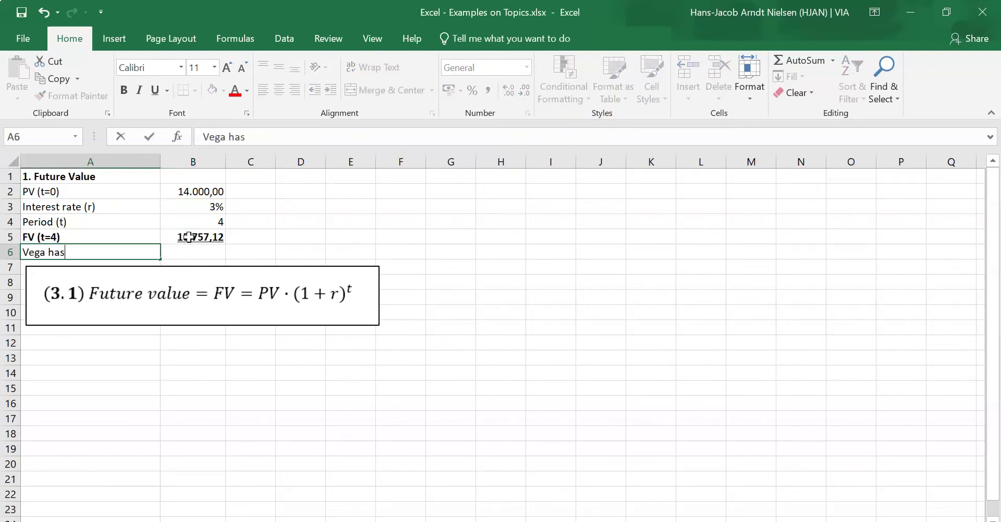
text(saved up 15.757,12 DKK in the end of year four.)
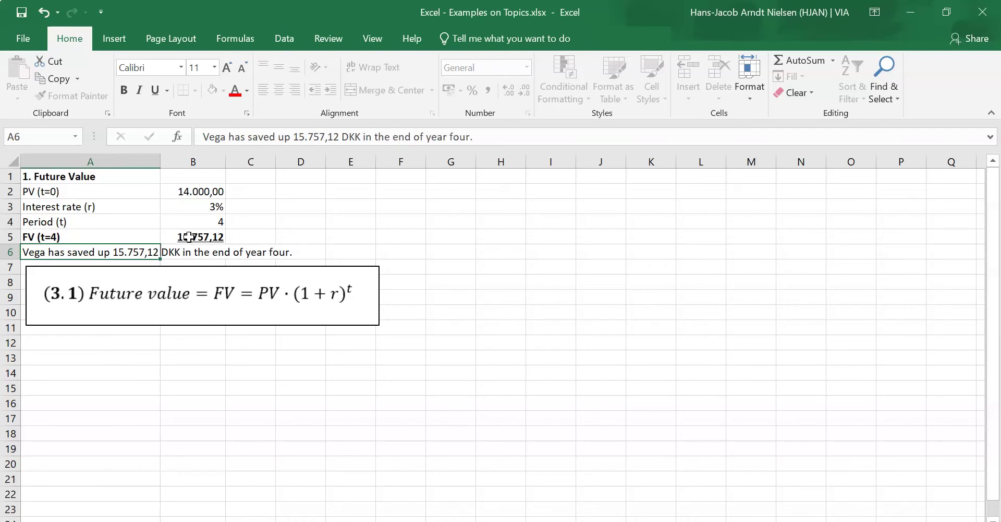
key(Down)
key(Down)
key(Down)
key(Down)
key(Down)
key(Down)
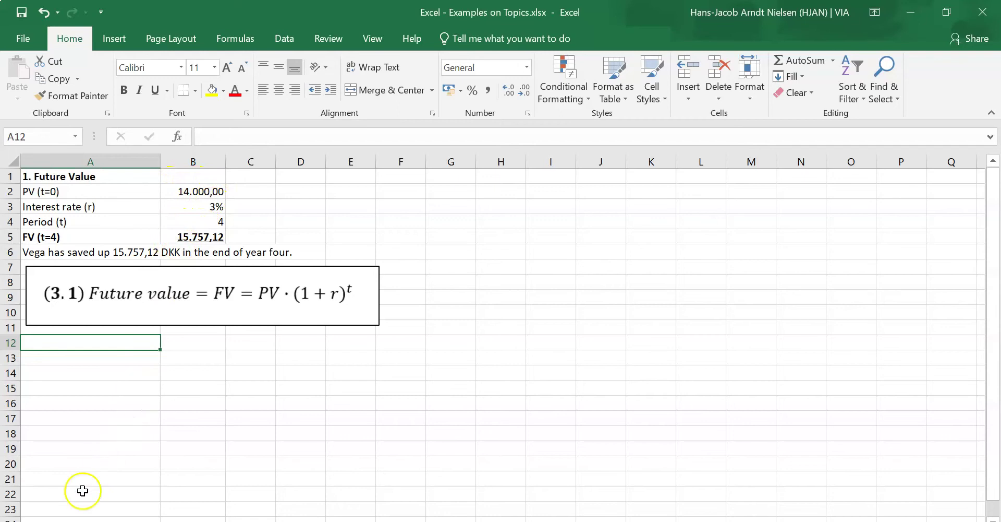
- Enter a bold '2. Present Value' heading in A12
click(128, 343)
text(2)
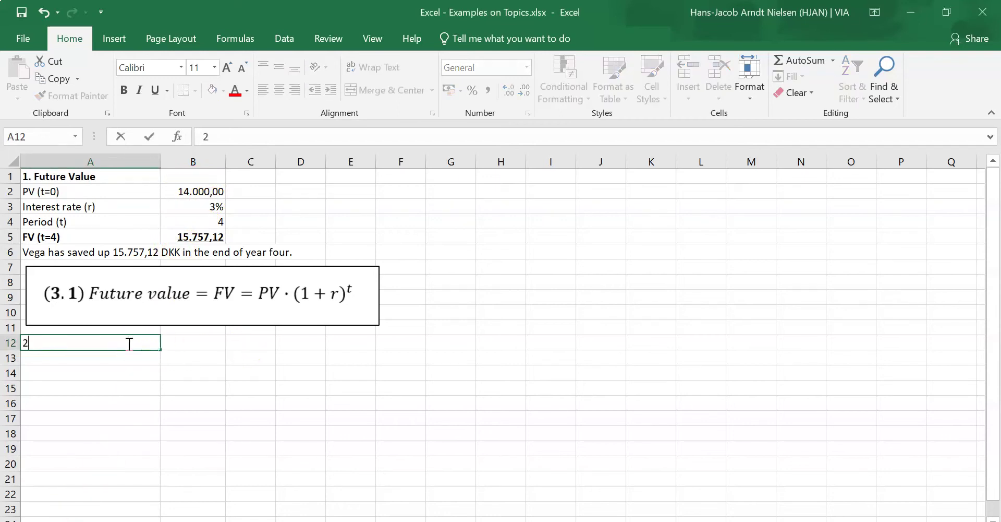
text(PRe)
text(ue)
key(Return)
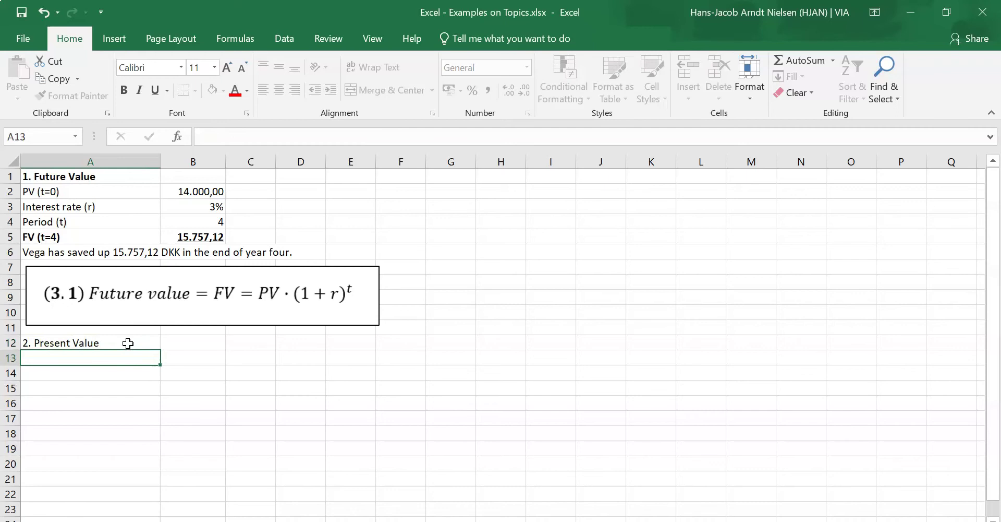
key(Up)
key(ctrl+b)
key(alt+Tab)
key(alt+Tab)
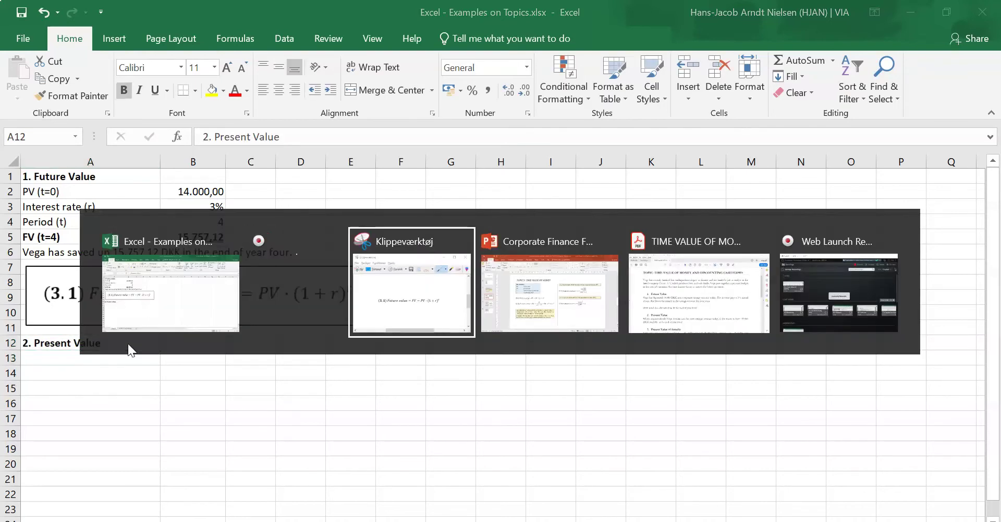
key(alt+Tab)
key(alt+Tab)
scroll(187, 329, down, 3)
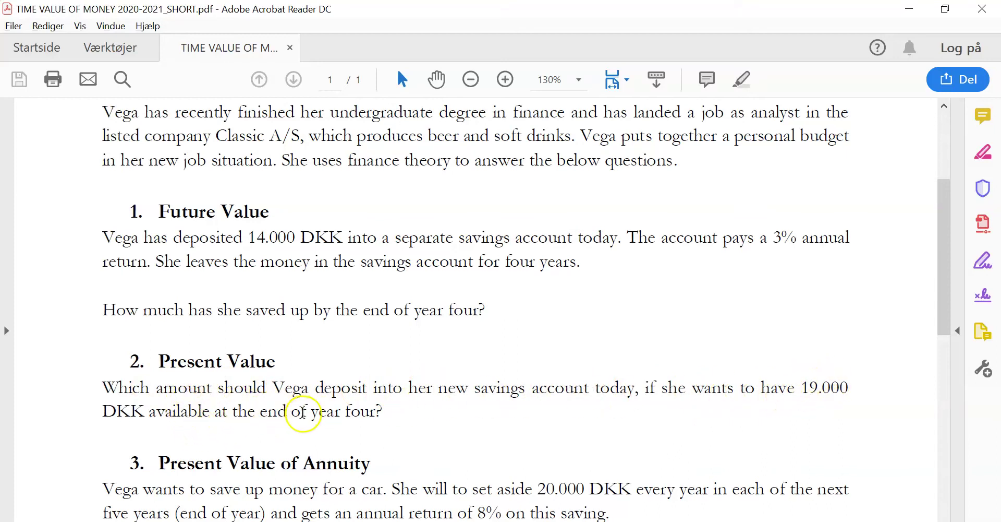
key(alt+Tab)
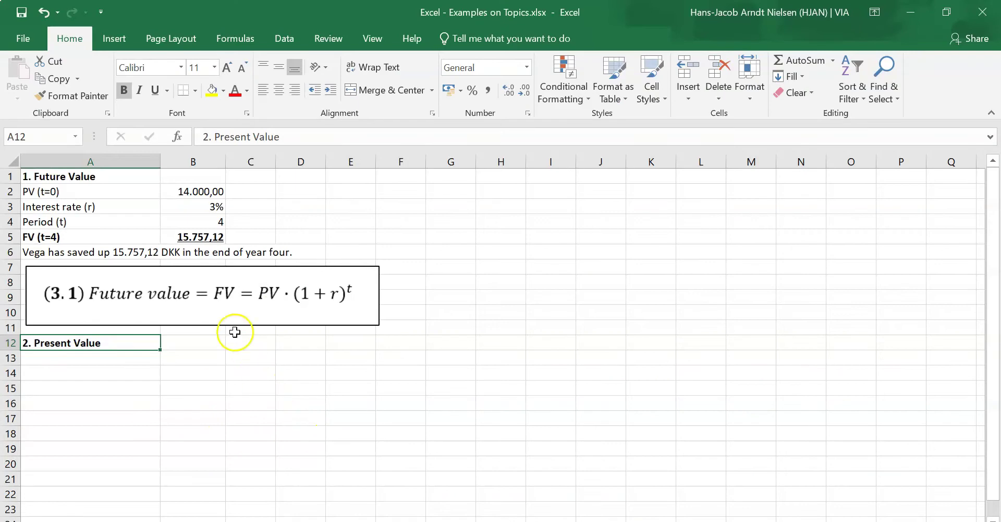
click(220, 236)
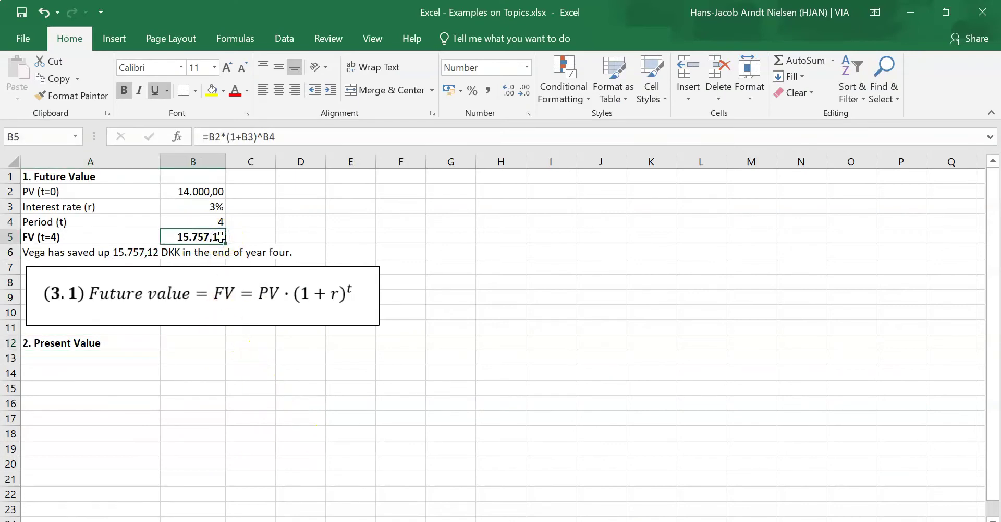
click(210, 189)
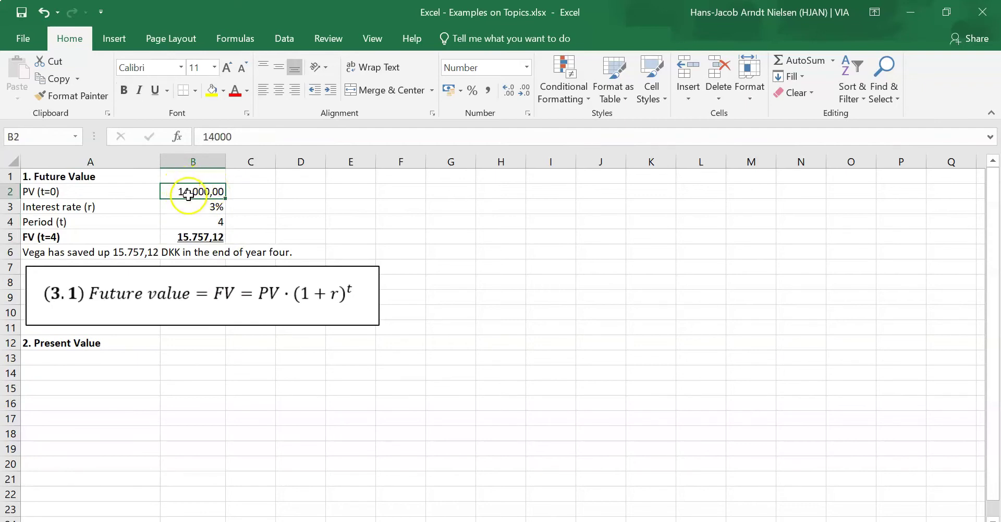
click(201, 235)
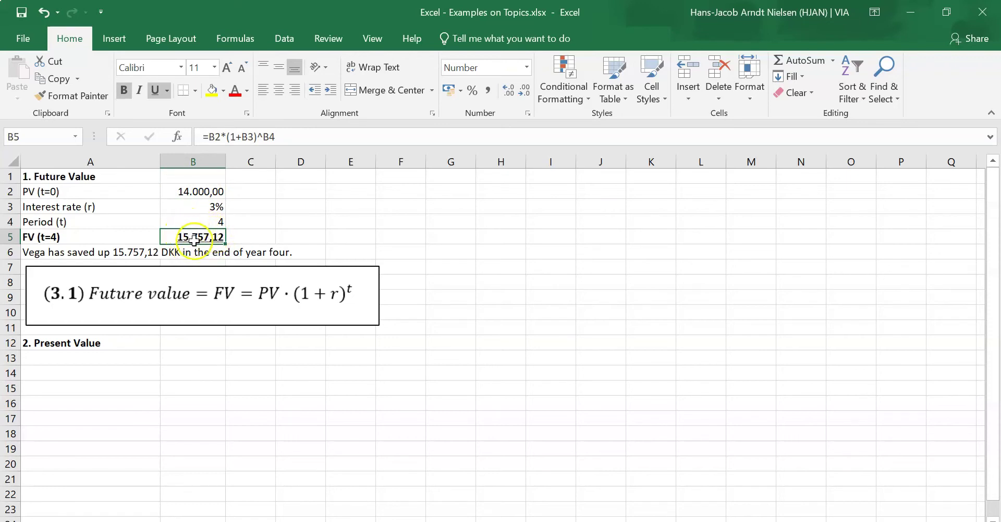
click(113, 355)
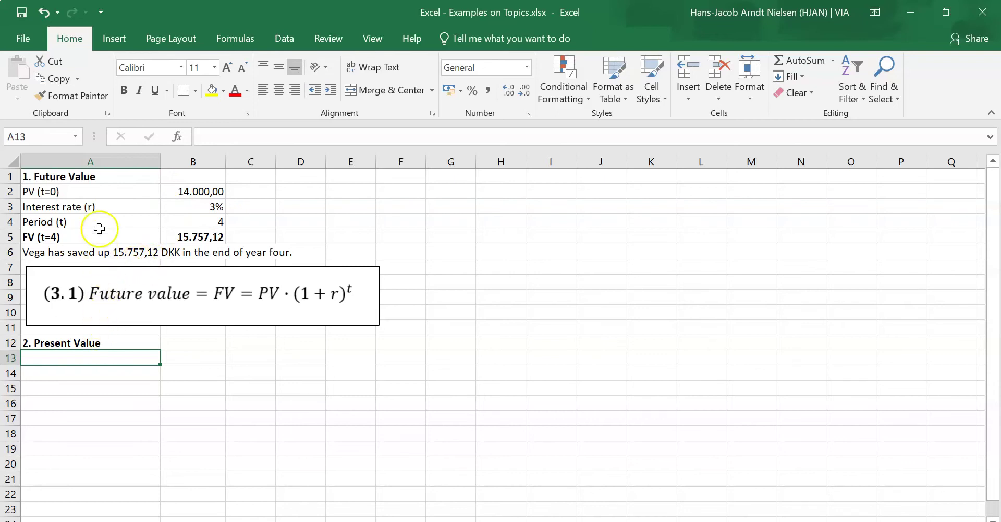
- Copy the interest rate 3% and period 4 rows under the Present Value heading
drag(99, 208, 172, 221)
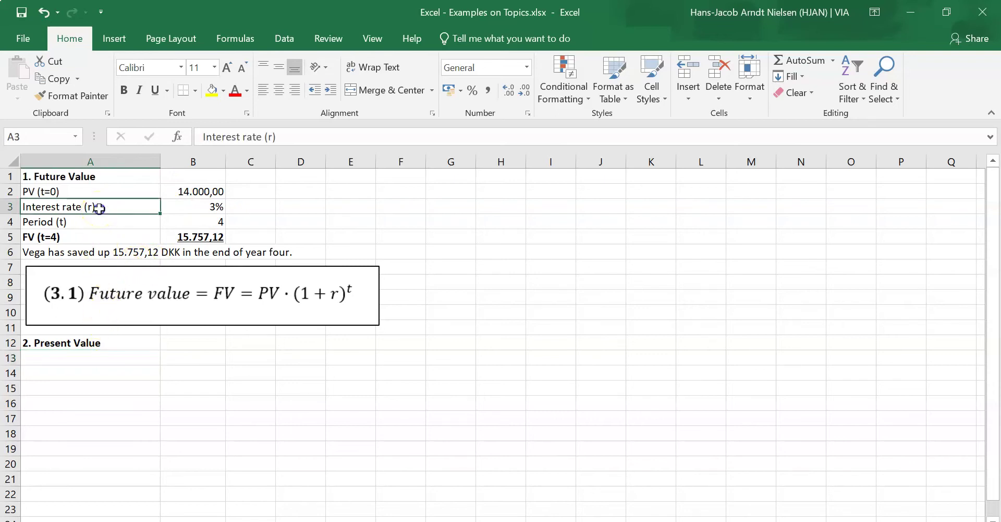
key(ctrl+c)
key(ctrl+v)
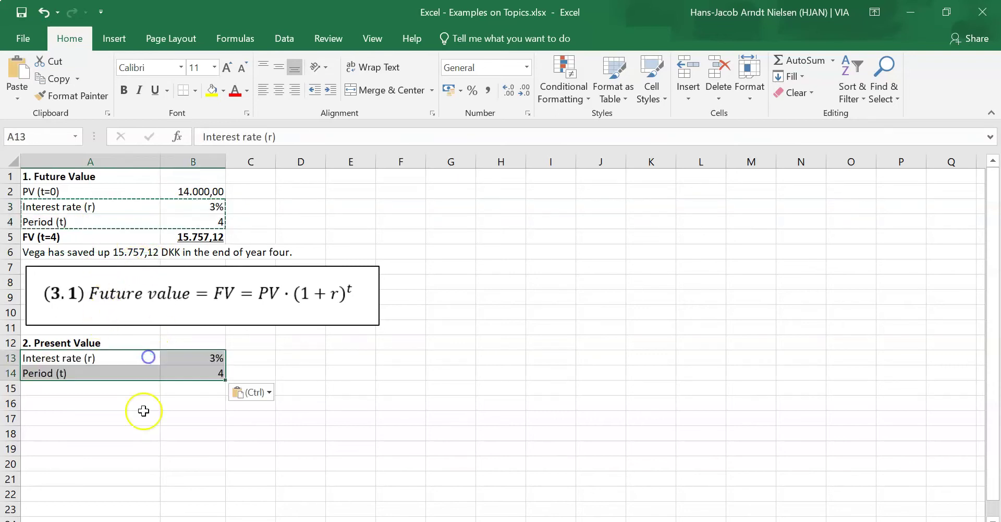
click(140, 417)
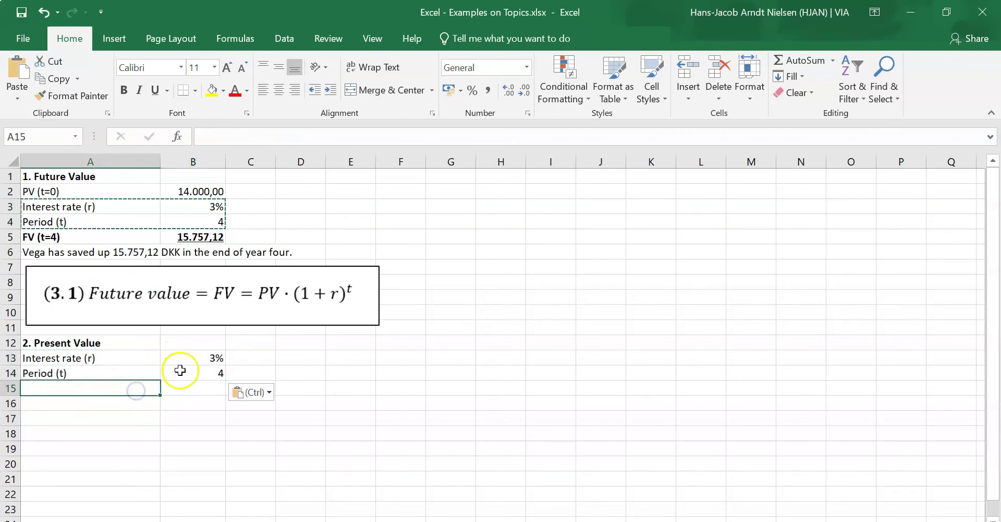
click(130, 358)
key(Escape)
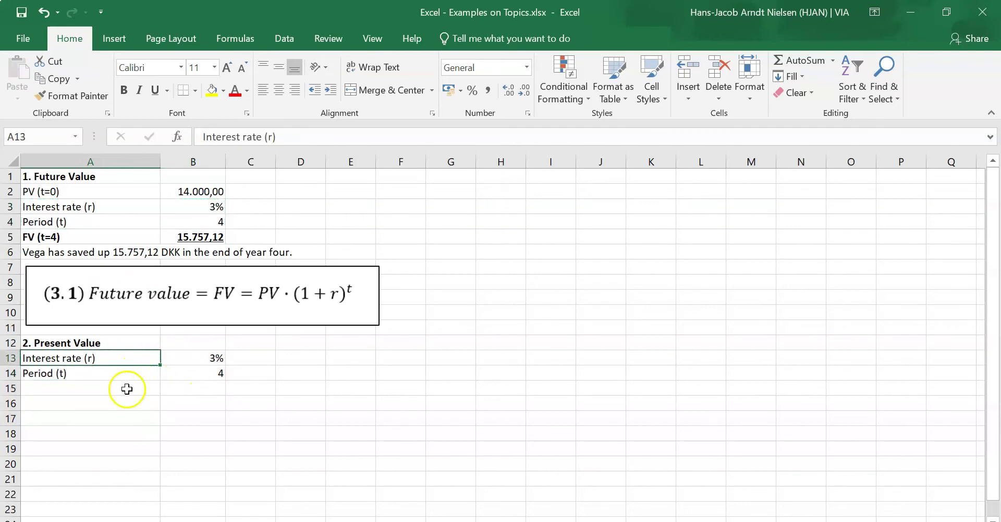
- Add the FV (t=4) label with future value 19.000
click(127, 390)
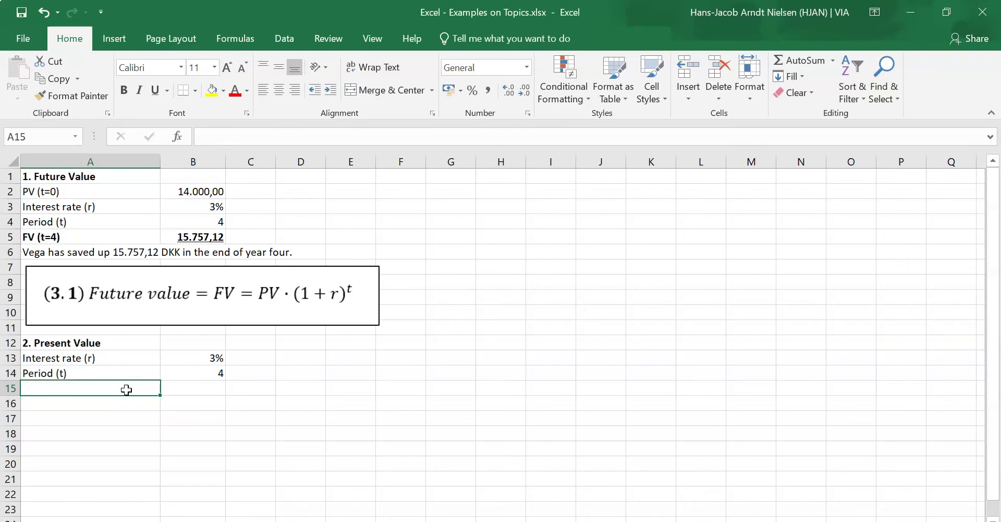
text(FV (t)
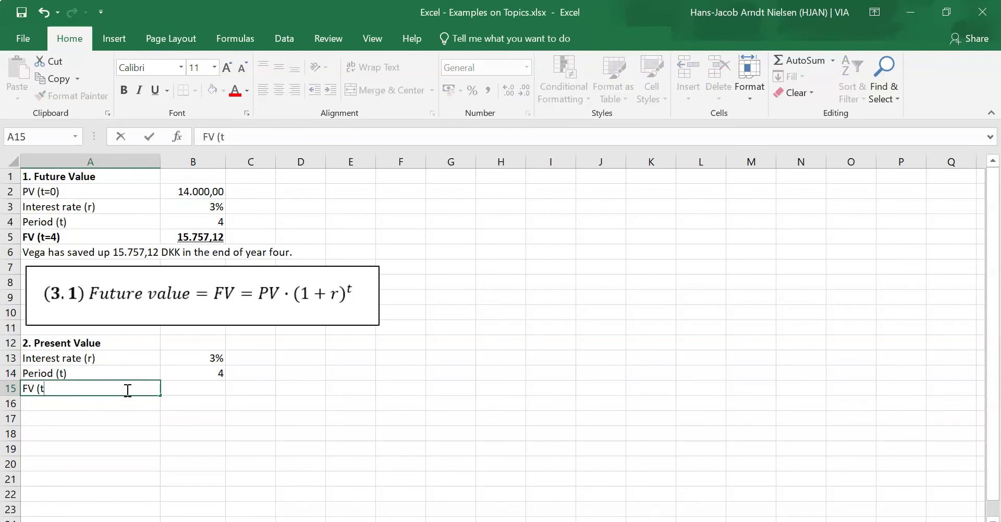
text())
key(Return)
key(Up)
key(Right)
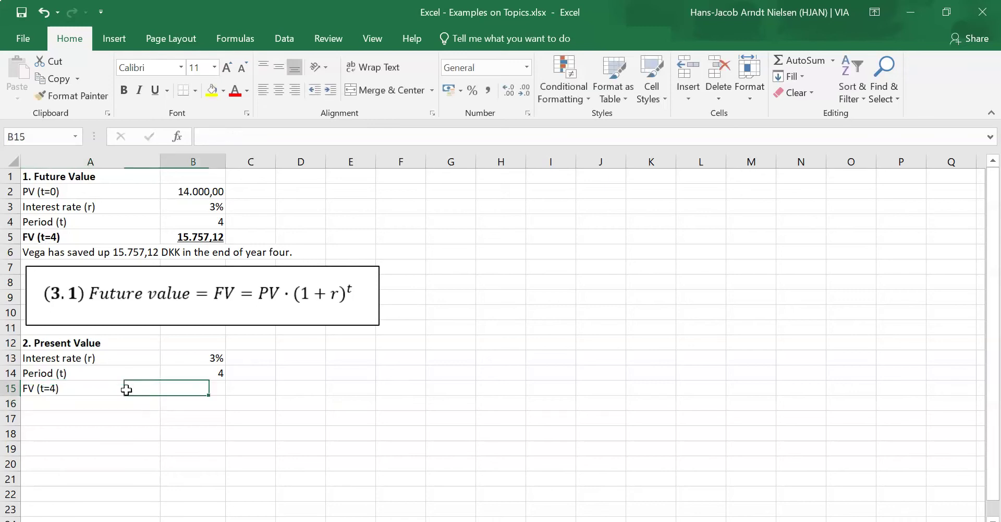
text(19.00)
key(Return)
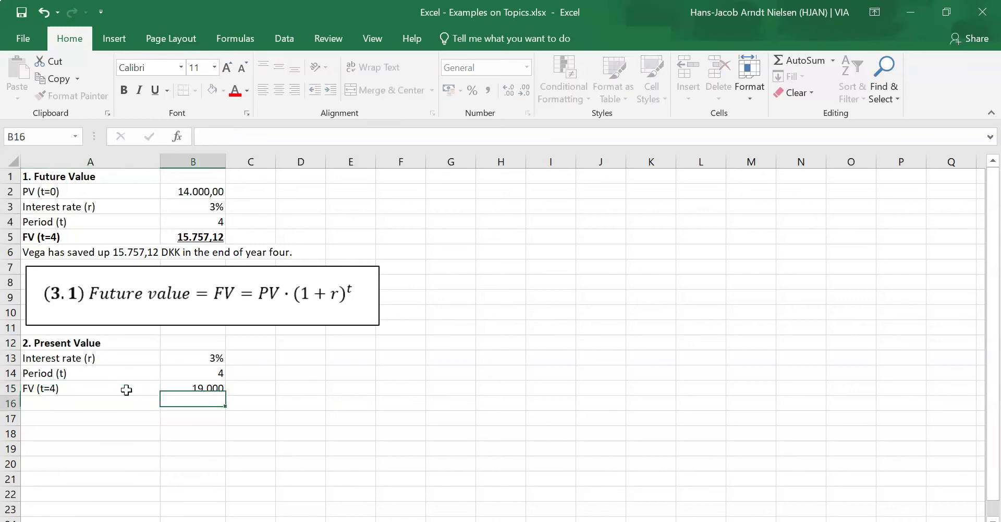
- Add the PV (t=0) label and move to its empty value cell
key(Left)
text(PV)
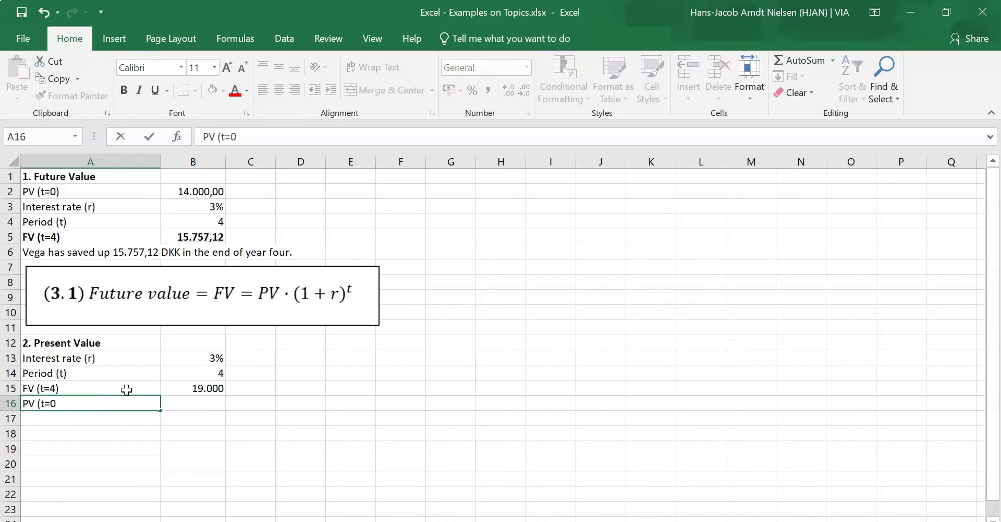
text())
key(Return)
key(Up)
key(Right)
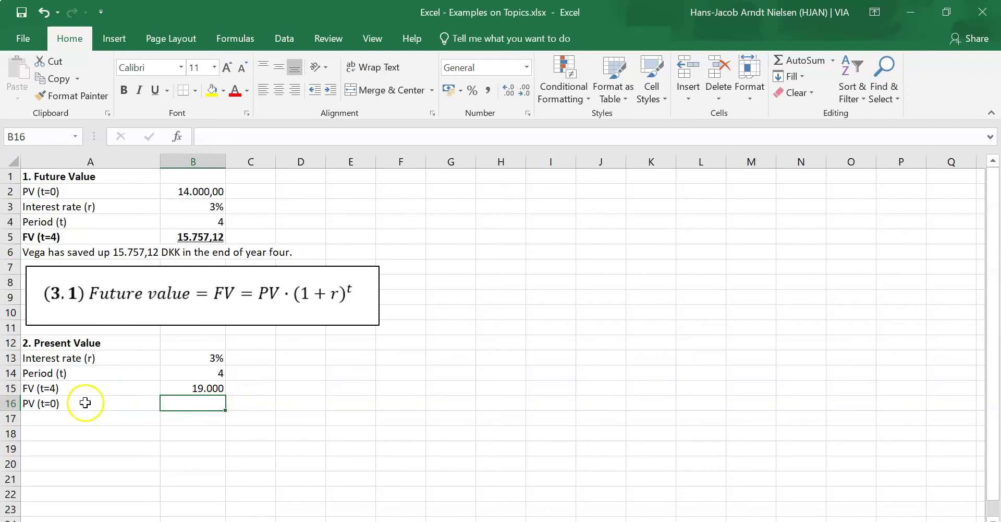
key(alt+Tab)
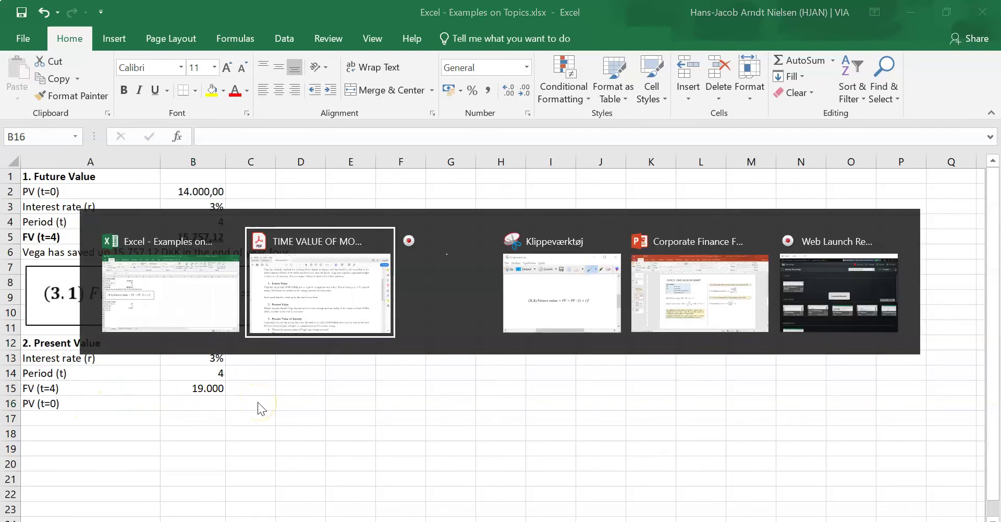
- Snip present value formula (3.2) from the slide and copy the image
key(Tab)
key(Tab)
key(Tab)
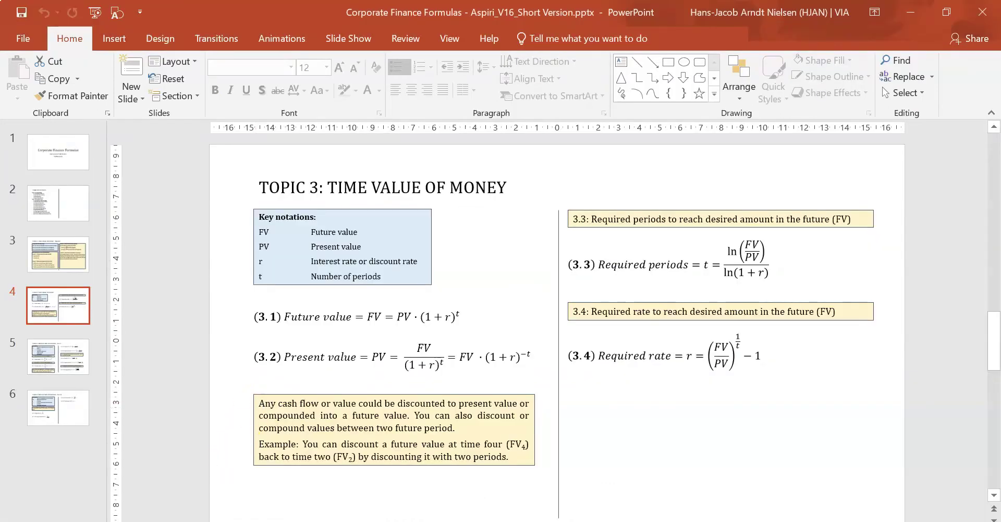
key(alt+Tab)
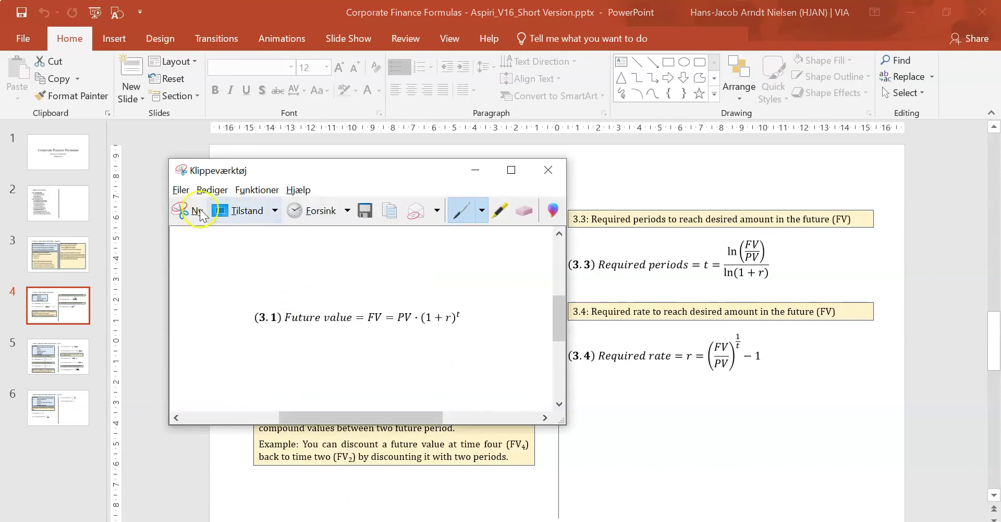
click(199, 209)
drag(244, 337, 540, 382)
right_click(447, 369)
click(469, 385)
key(alt+Tab)
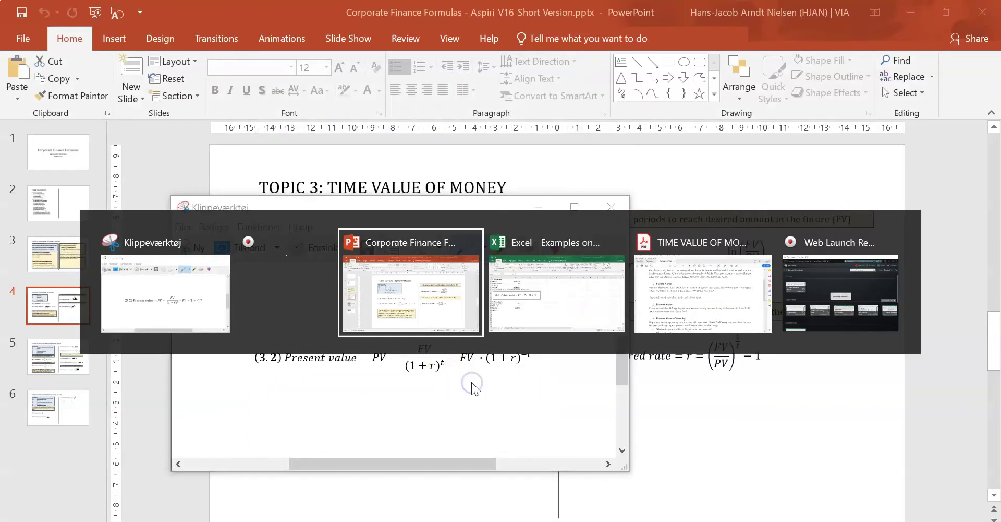
key(Tab)
- Paste the (3.2) present value formula picture at A18, shrink it and place it below the inputs
right_click(115, 432)
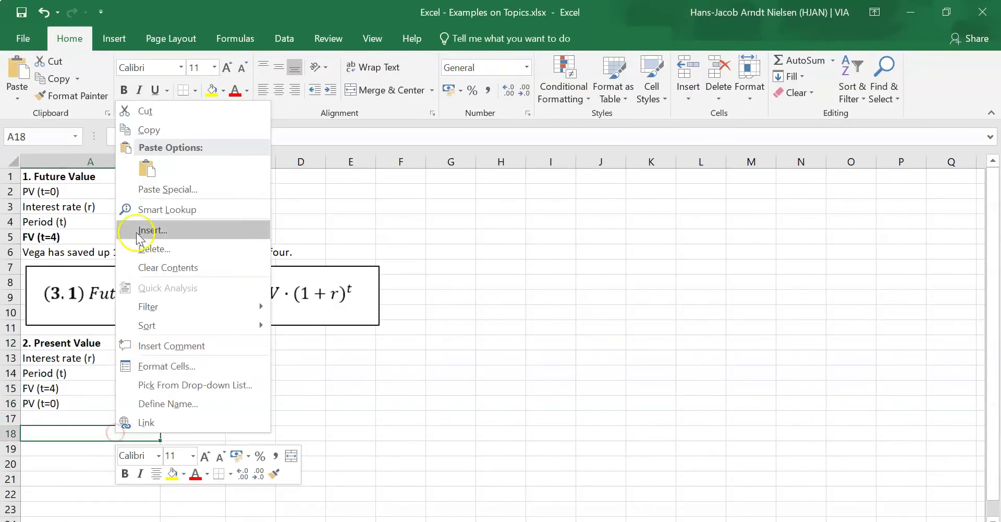
click(148, 168)
scroll(449, 365, down, 1)
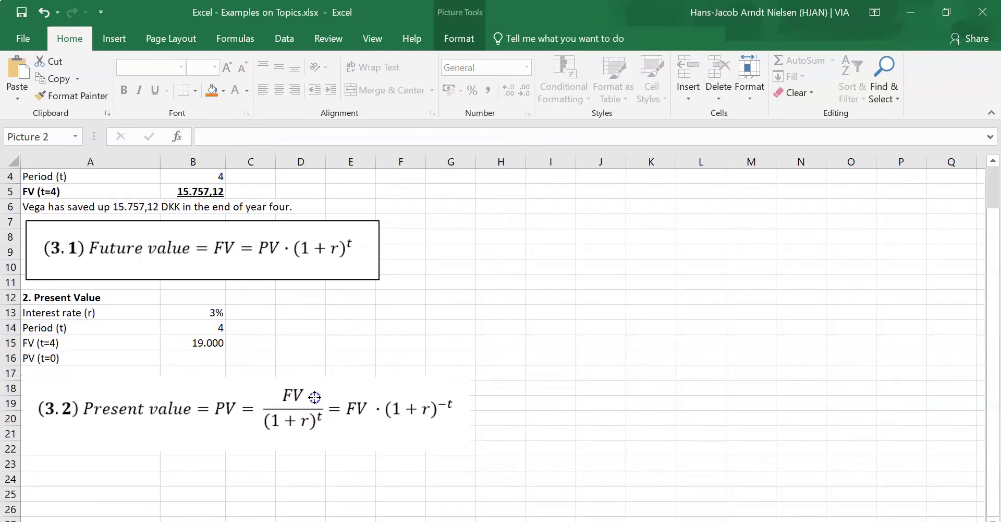
click(314, 397)
drag(476, 374, 388, 412)
drag(302, 413, 304, 420)
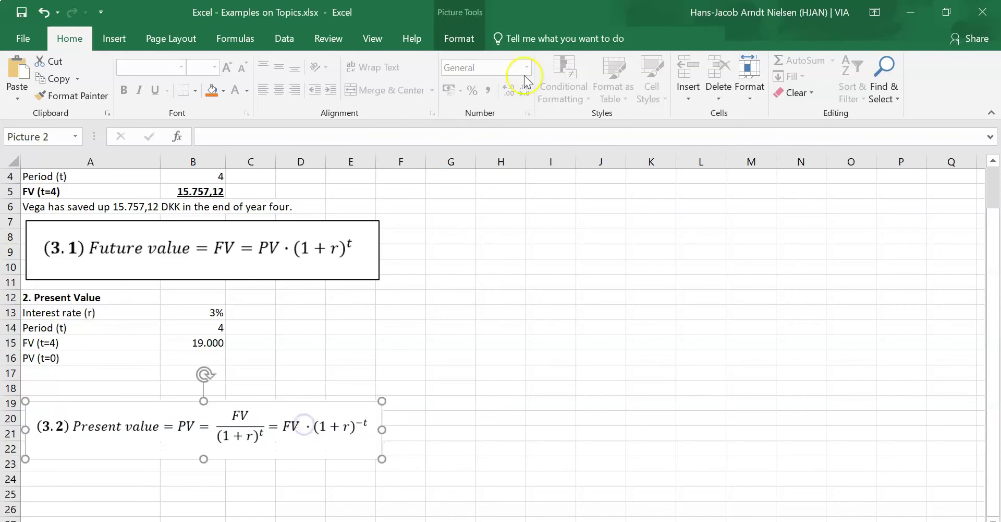
- Give the formula picture a border matching the future value one and align it
click(467, 38)
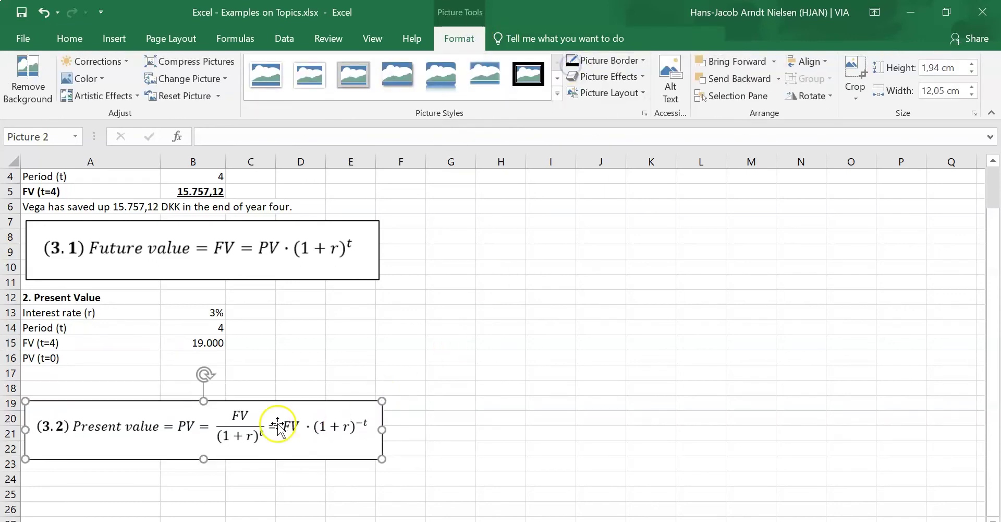
drag(278, 425, 277, 421)
click(94, 359)
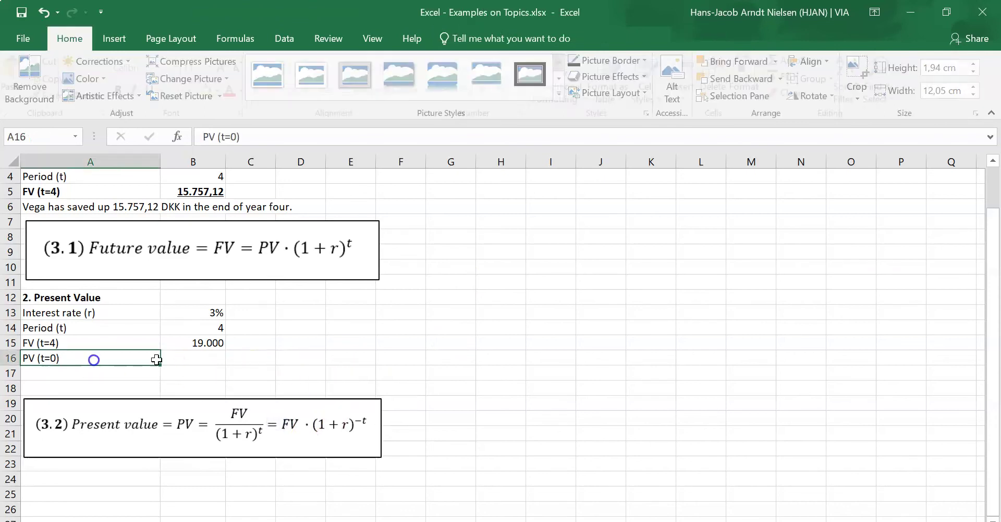
click(195, 359)
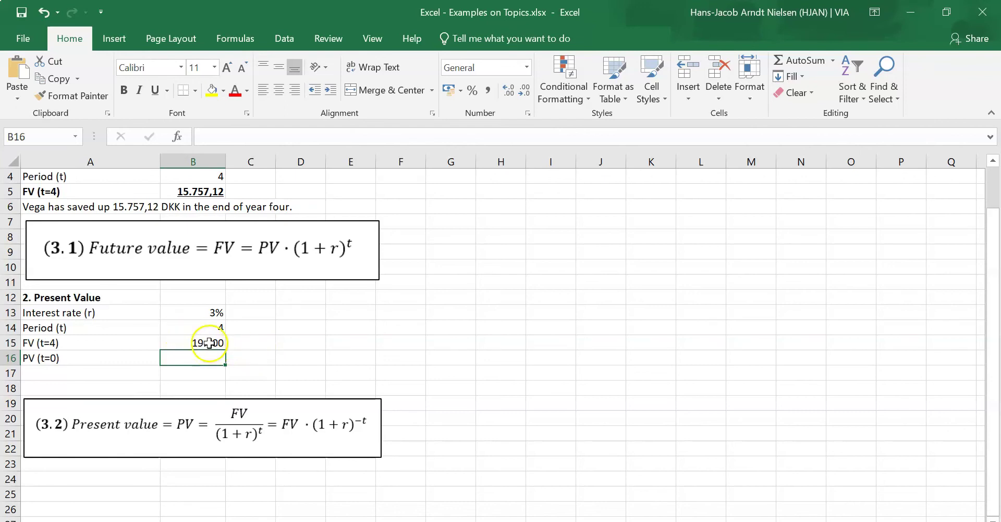
- Enter =B15/(1+B13)^B14 in B16, giving a present value of 16881,2539
click(207, 345)
click(210, 358)
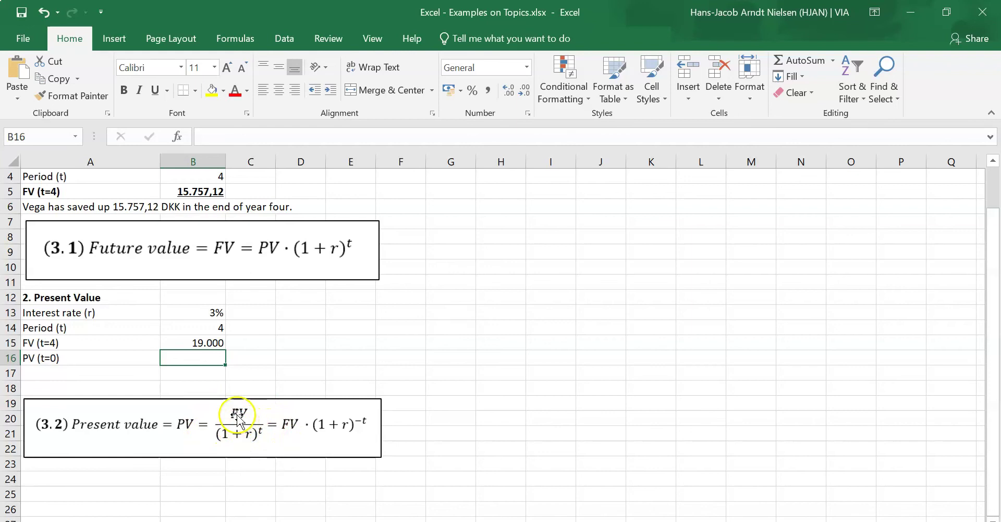
text(=)
key(Up)
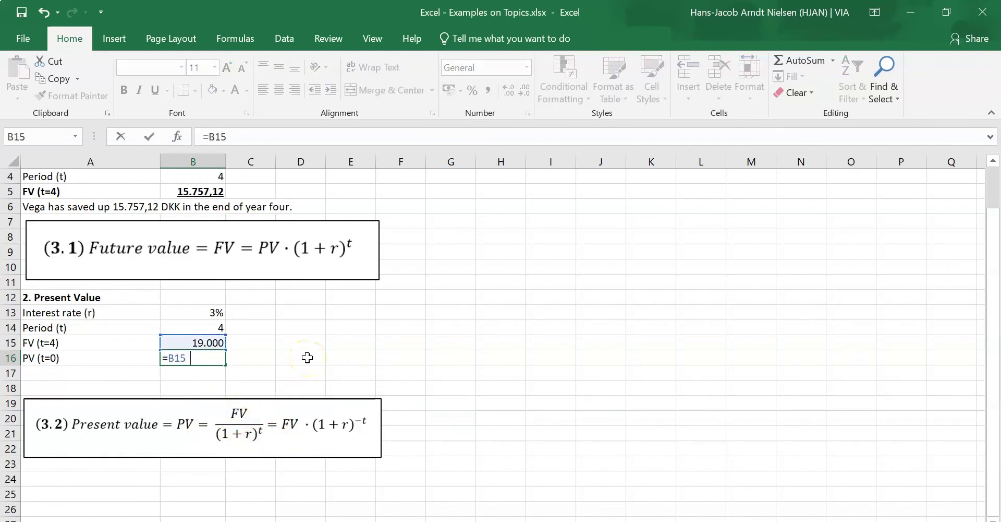
key(Up)
key(Up)
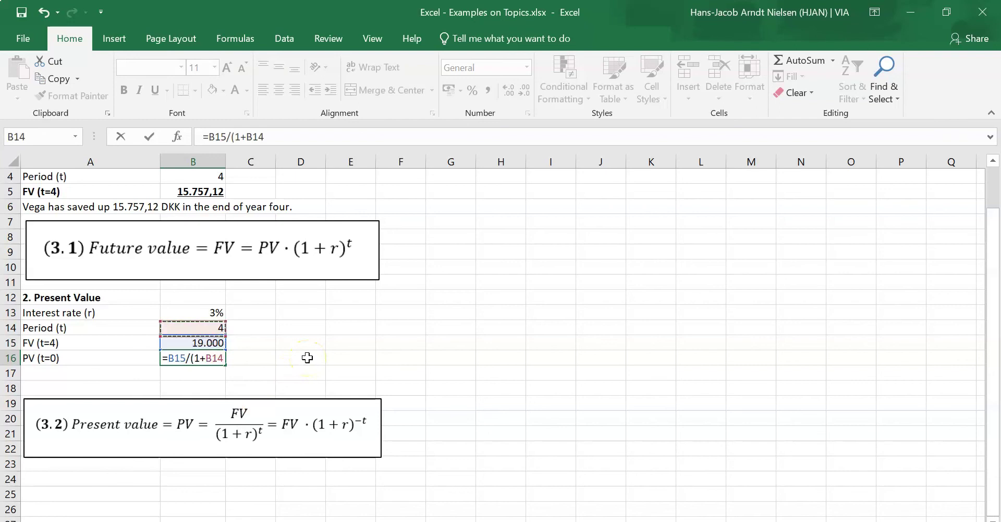
key(Up)
text())
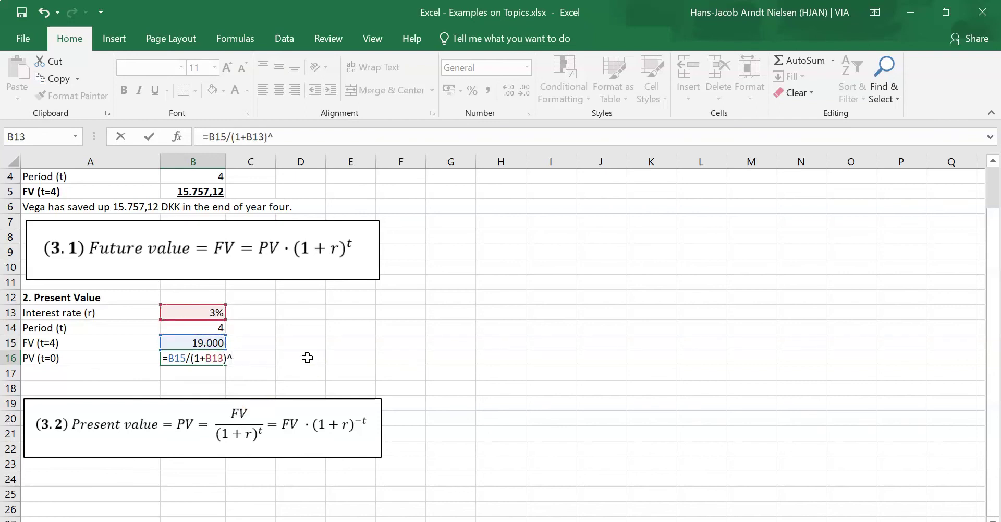
key(Up)
key(Up)
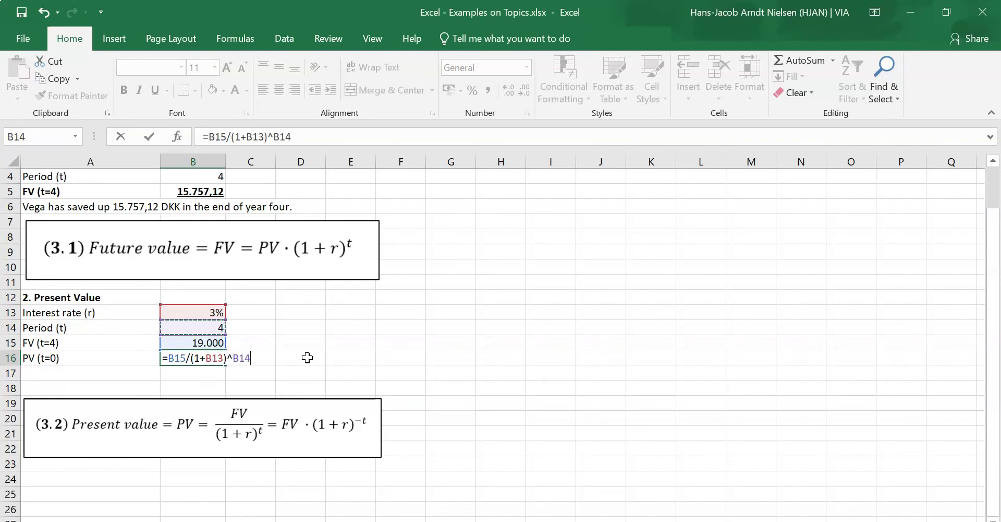
key(Return)
key(Up)
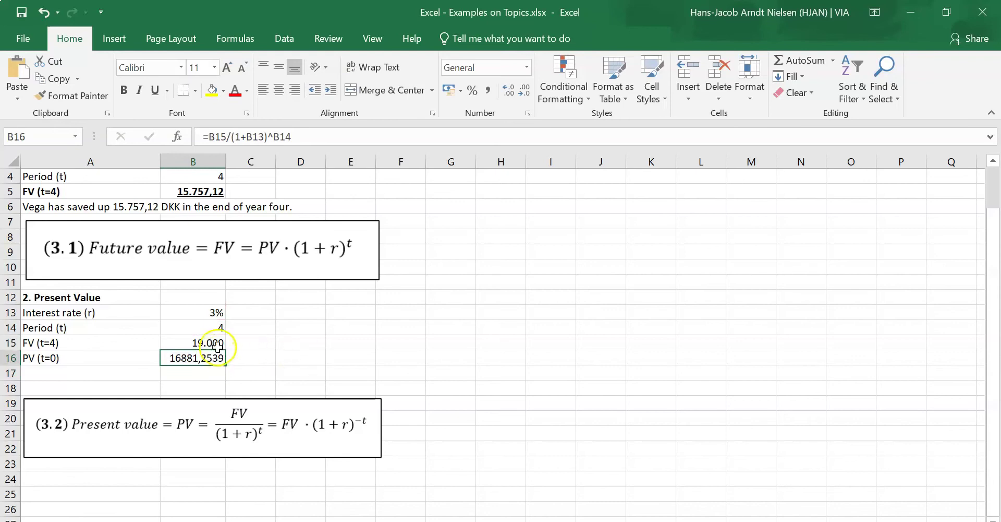
- Copy B15's number format to B16 and show PV and FV with two decimals
click(218, 343)
click(78, 95)
click(190, 357)
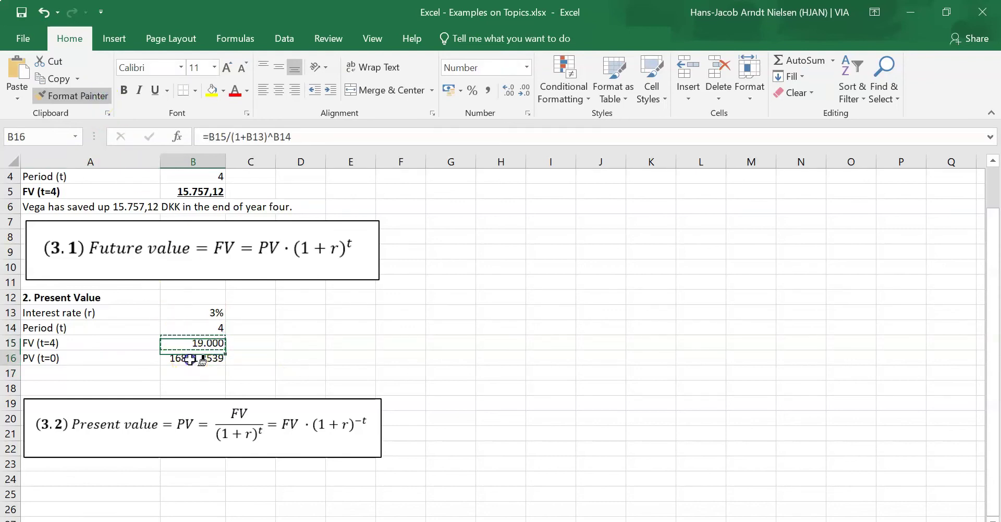
click(509, 90)
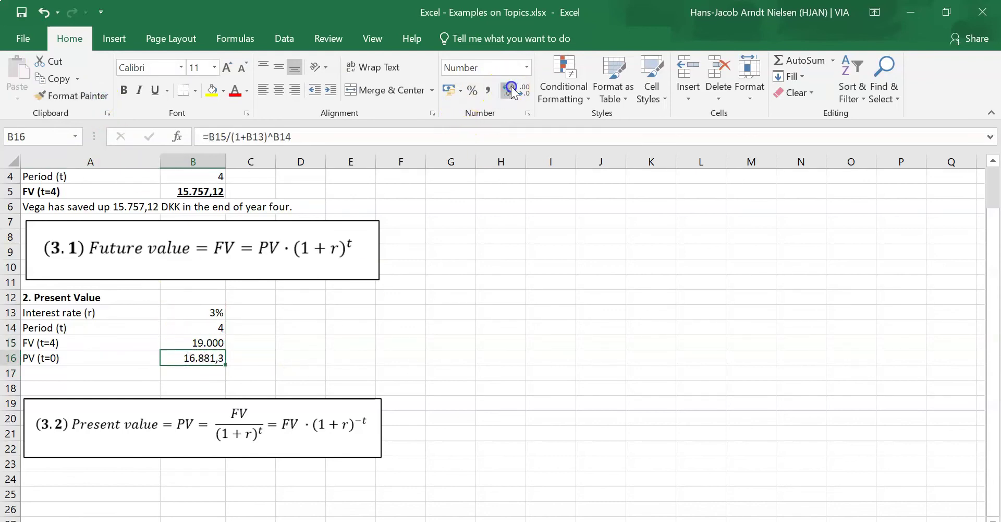
click(201, 343)
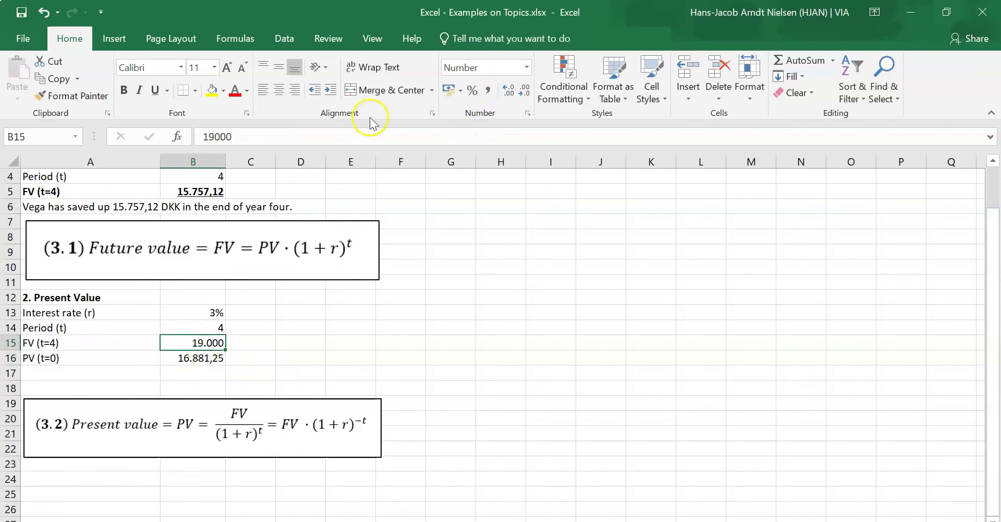
click(509, 90)
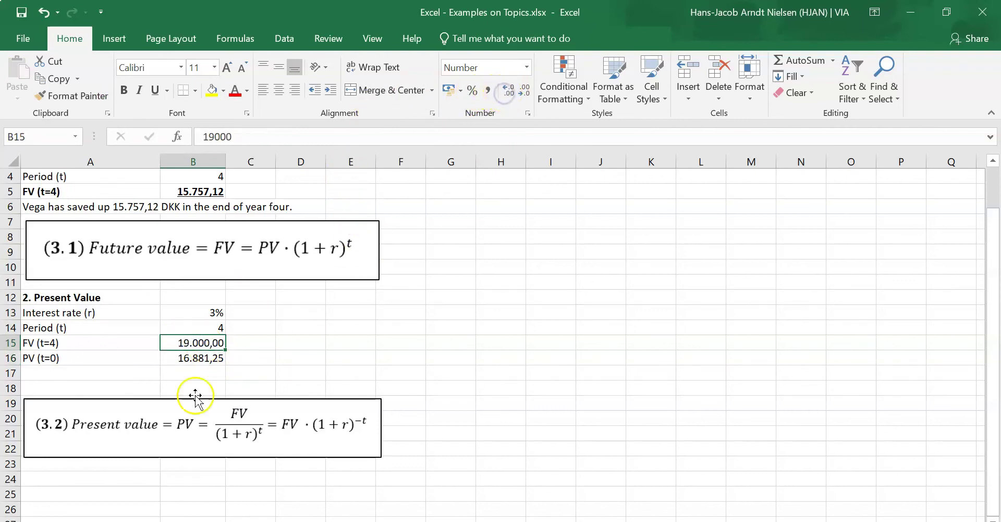
- Make the PV result bold and underlined, and the PV (t=0) label bold
click(193, 358)
key(ctrl+b)
key(ctrl+u)
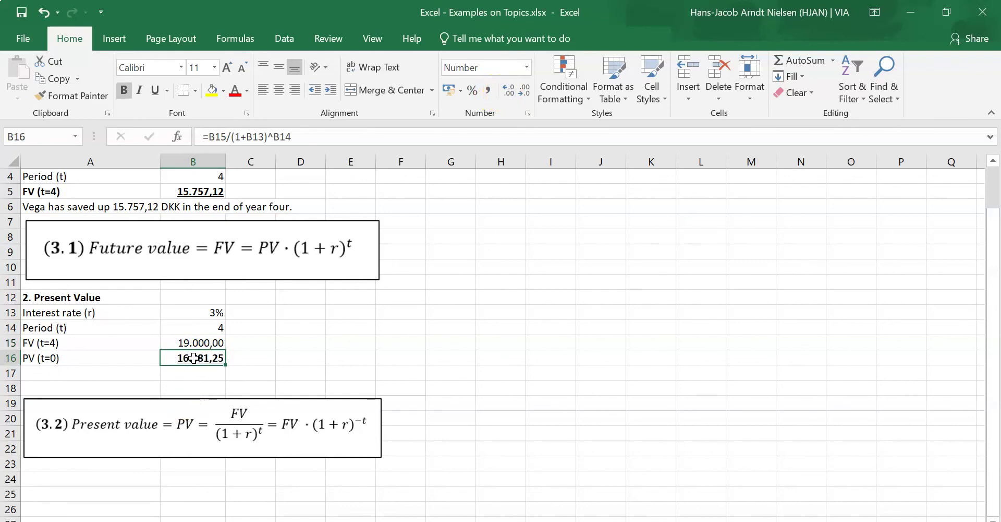
key(Left)
key(ctrl+b)
key(Down)
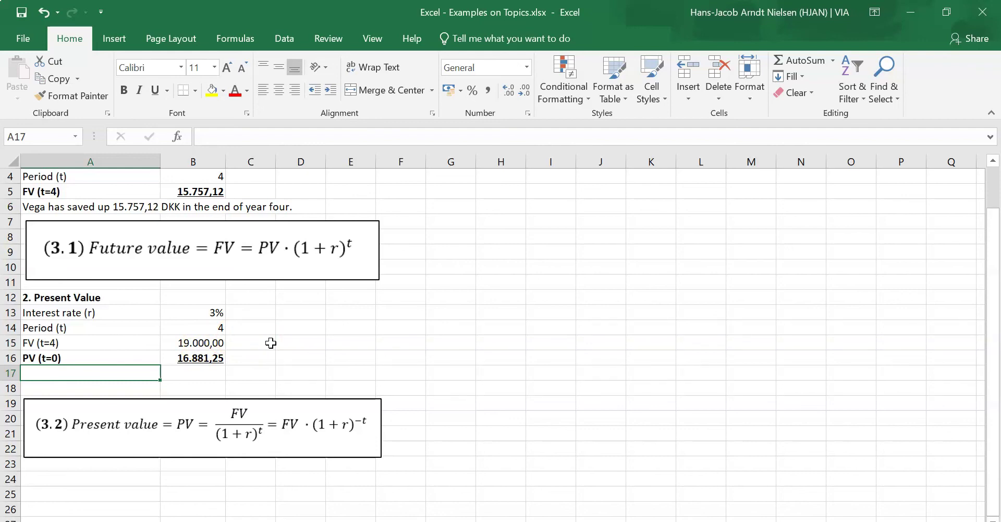
- Enter in A17: 'Vega has to deposit 16.881,25 DKK into her savings account today.'
text(Vega has to)
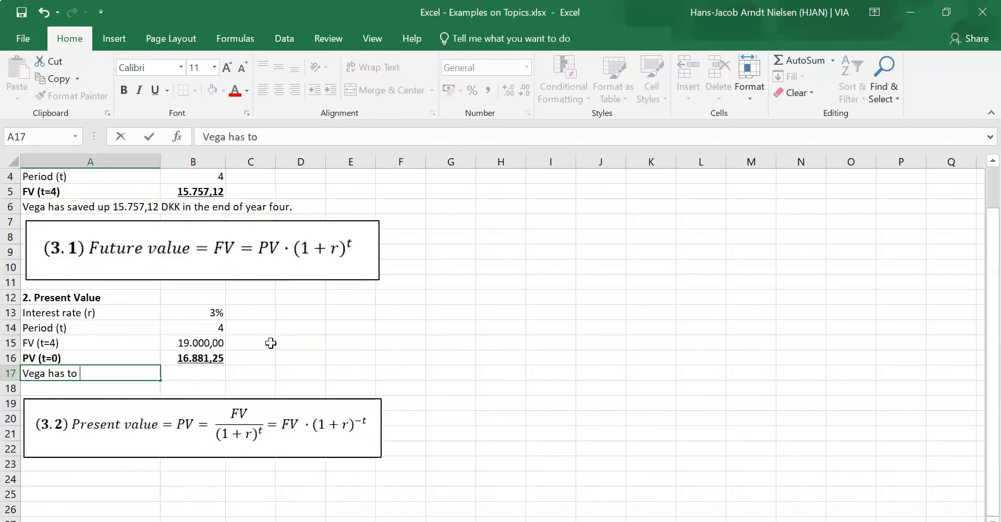
text(deposit 16.)
text(881,2)
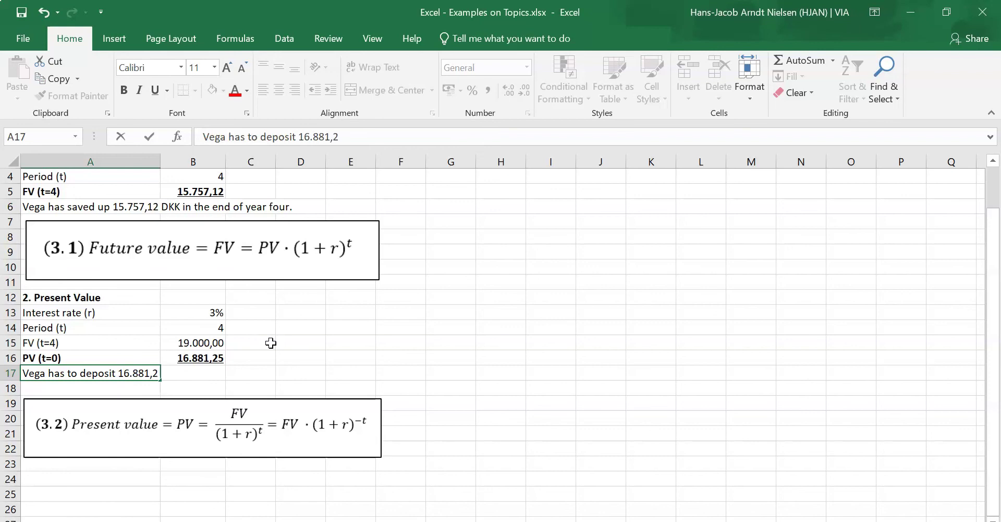
text(5 DKK into)
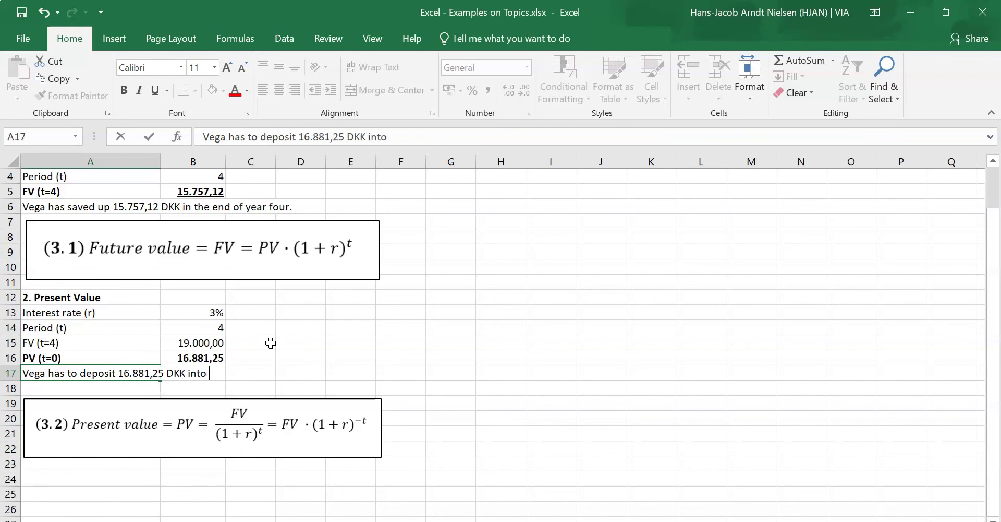
text(her savings)
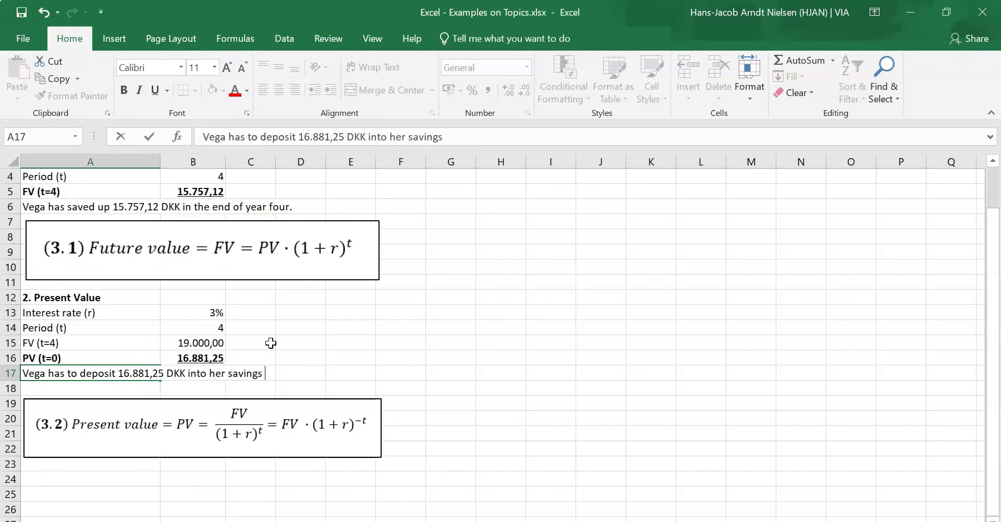
text(to)
text(count today.)
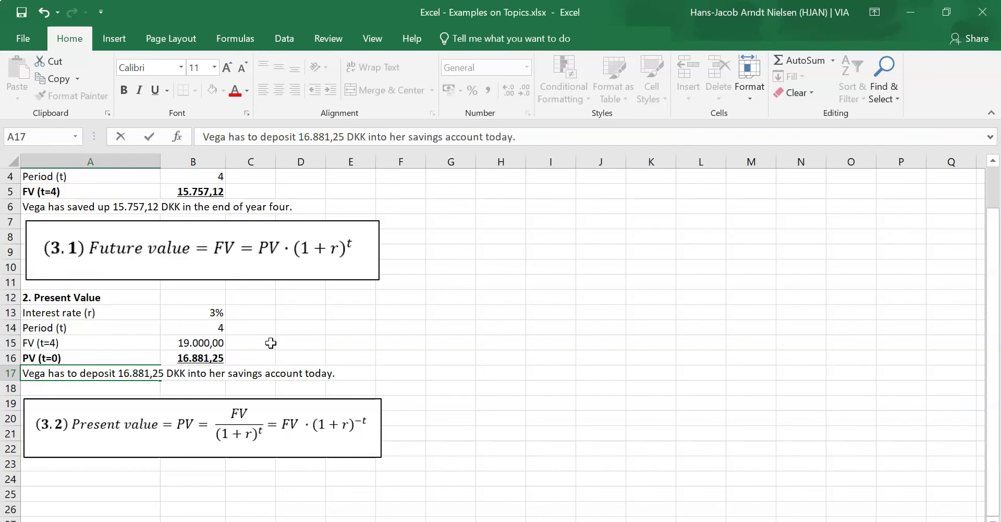
key(Return)
click(116, 373)
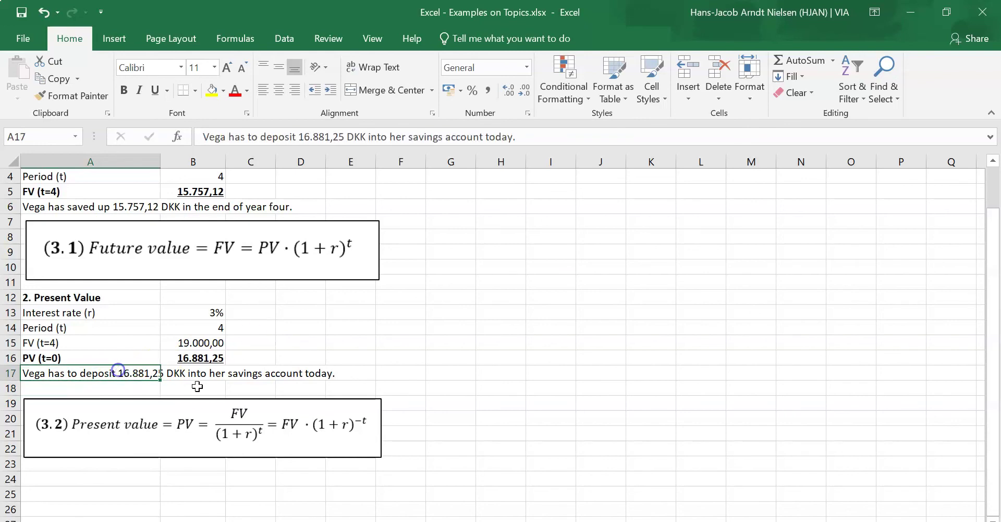
- Review the present value formula in B16 and the future value formula in B5
scroll(208, 376, up, 1)
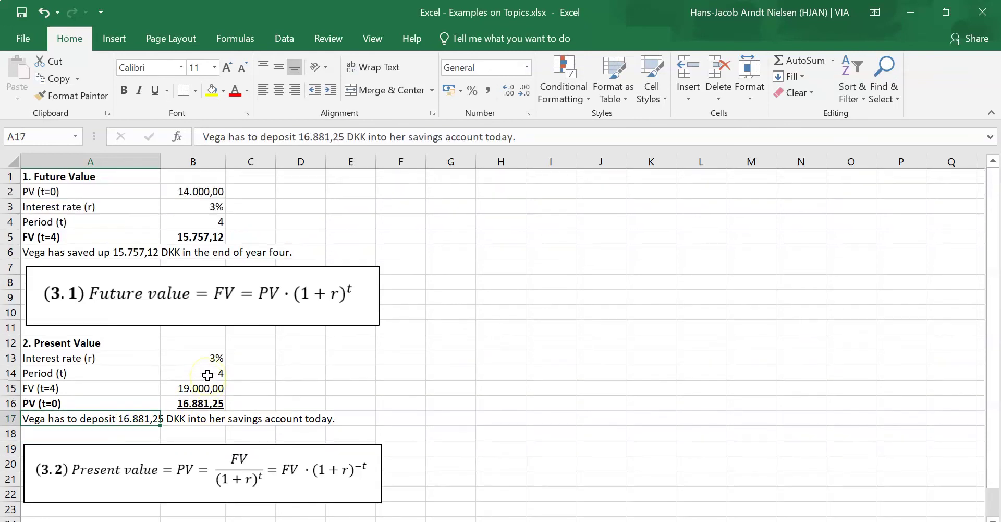
click(206, 405)
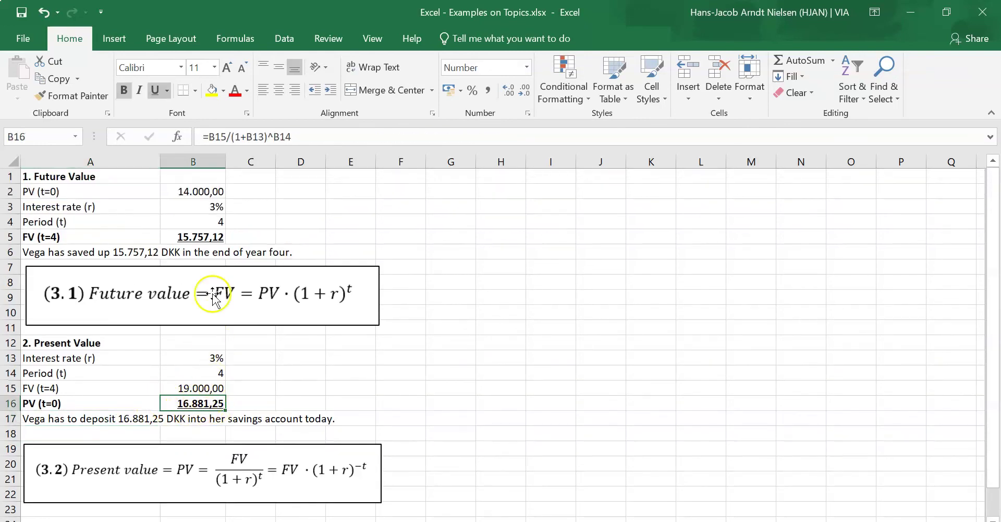
click(208, 236)
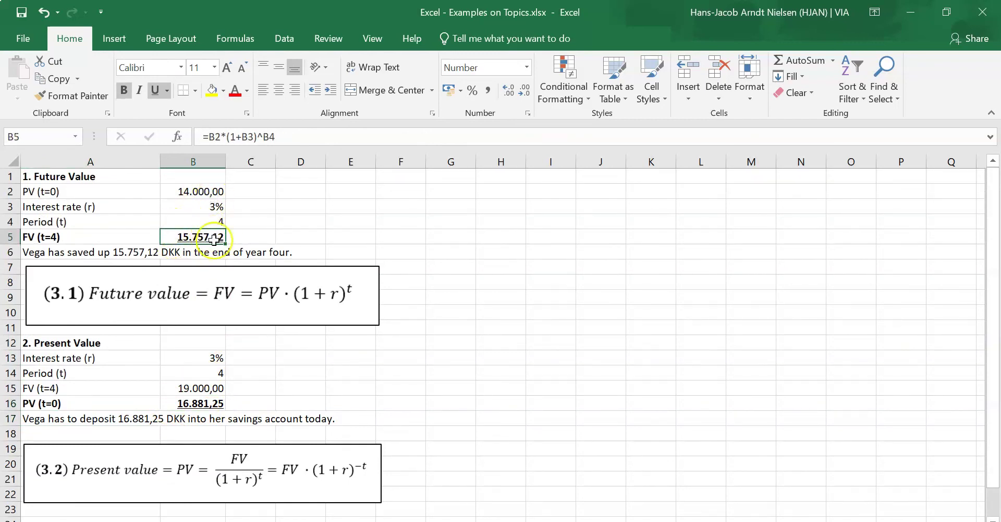
click(207, 402)
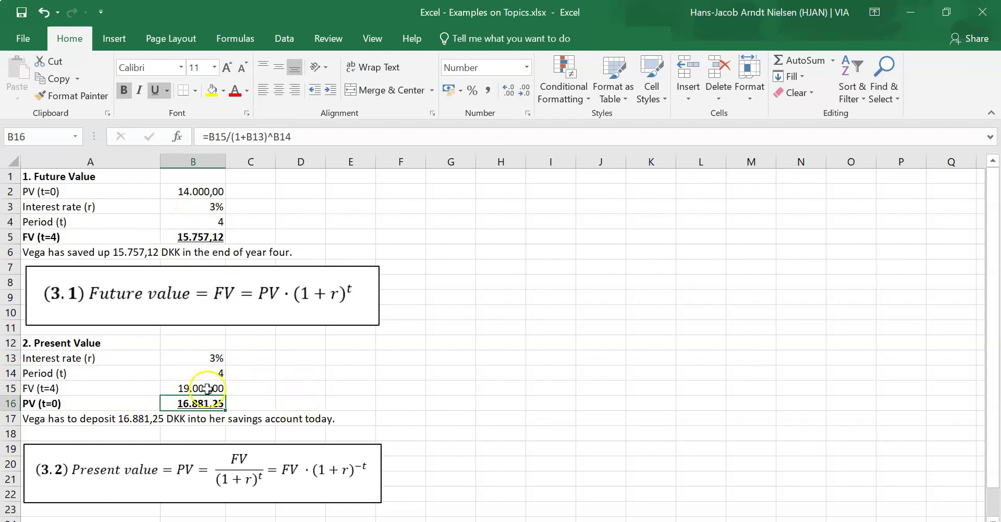
- Paste the 16.881,25 PV as a value into B2, confirming FV becomes 19.000,00
right_click(197, 402)
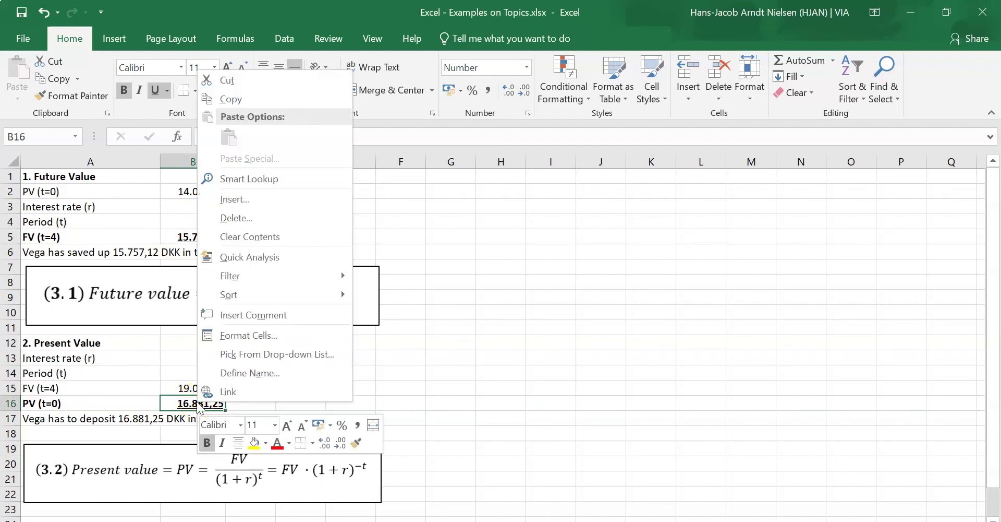
click(264, 98)
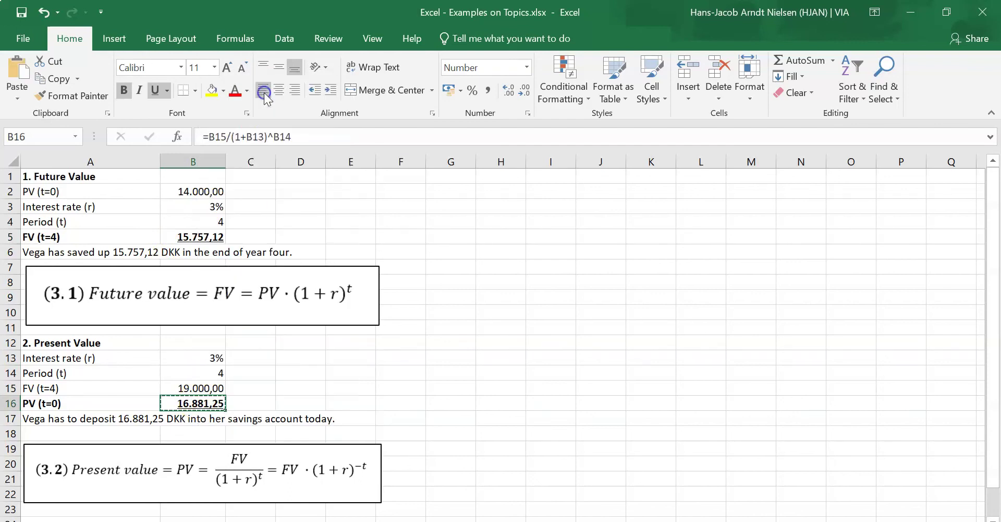
click(209, 188)
right_click(209, 188)
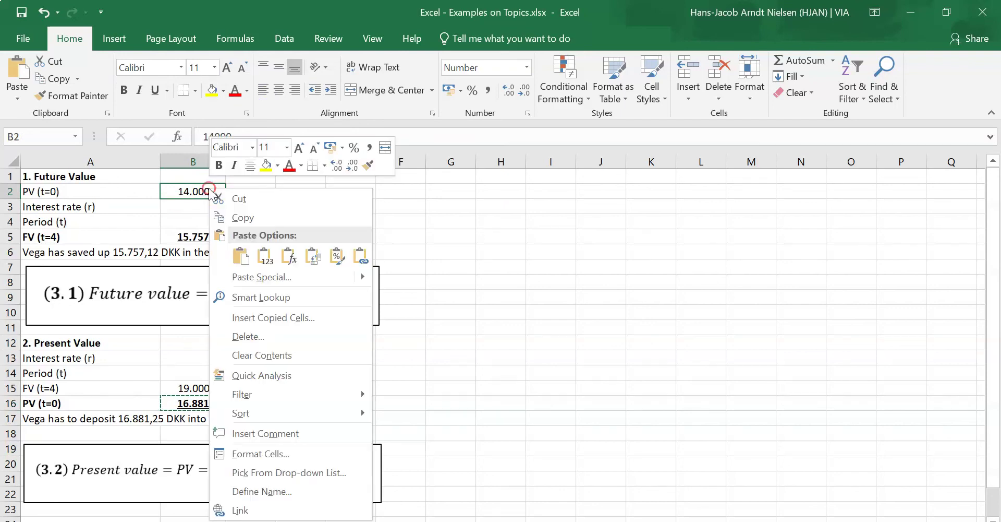
click(265, 255)
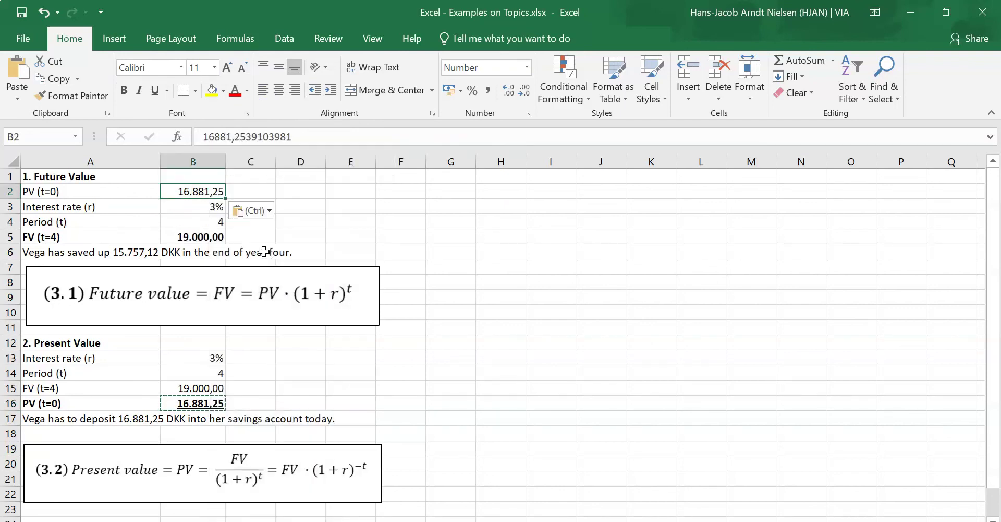
click(202, 234)
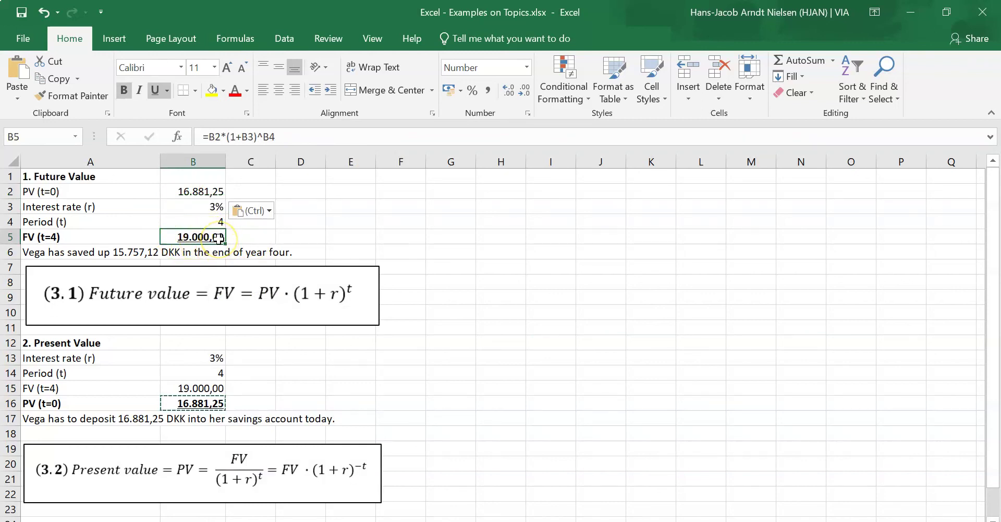
click(331, 218)
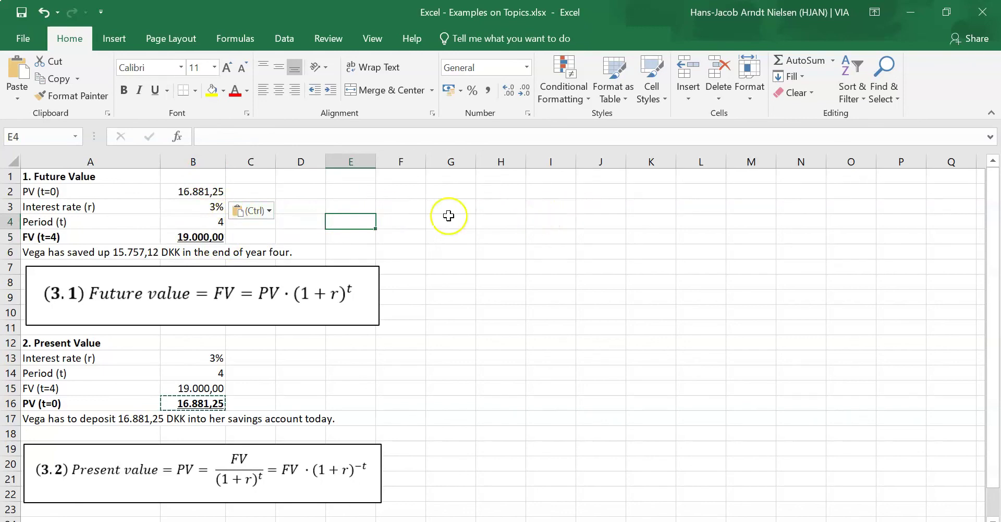
- Undo the B2 paste so FV reads 15.757,12 again, and nudge the (3.2) image up
click(43, 14)
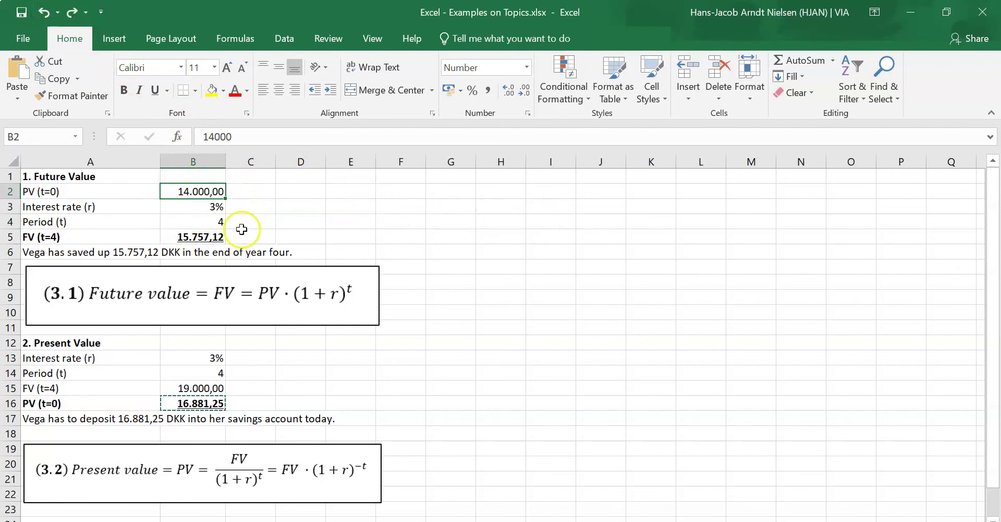
drag(202, 481, 204, 468)
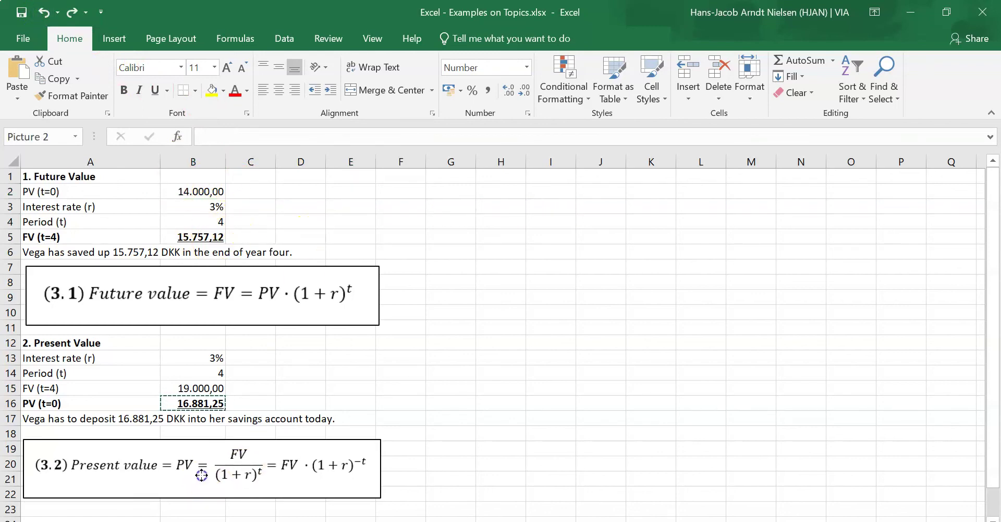
click(299, 392)
click(299, 400)
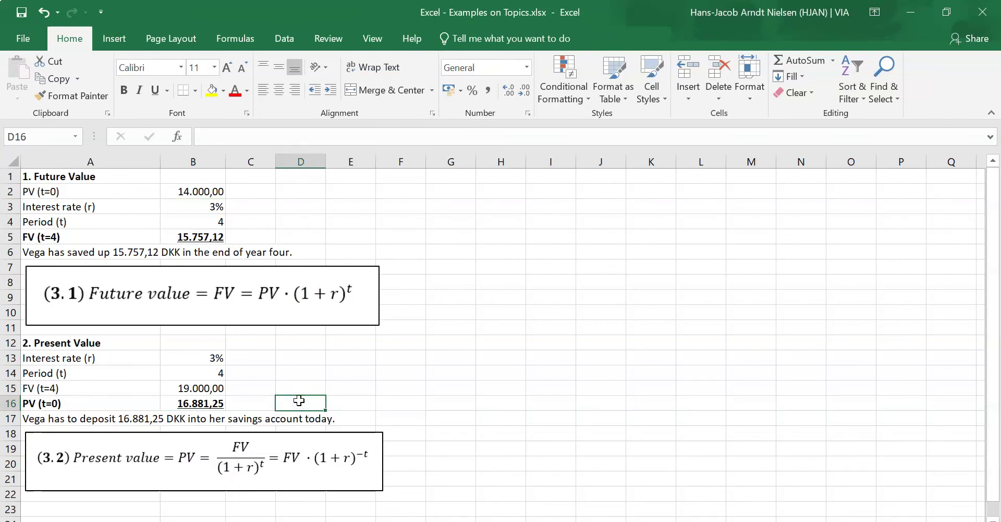
click(214, 238)
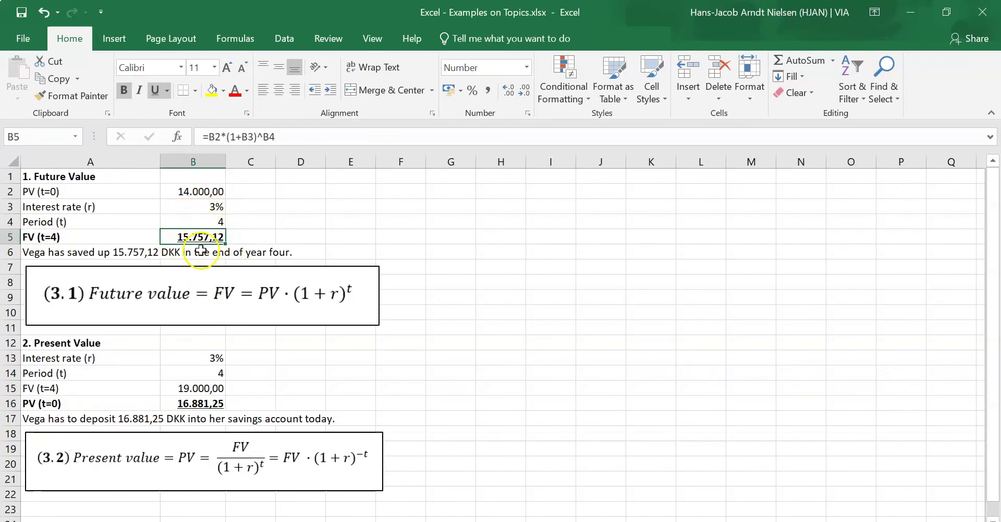
click(215, 407)
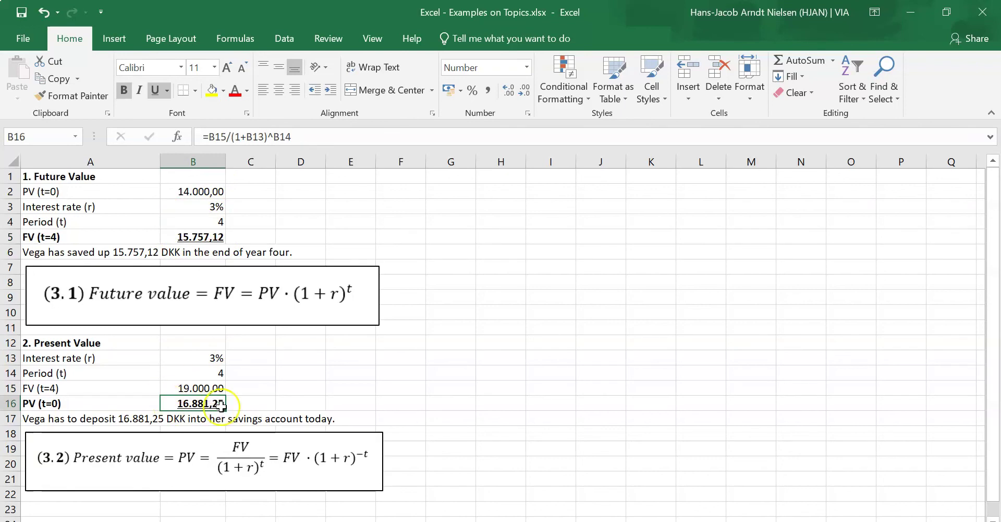